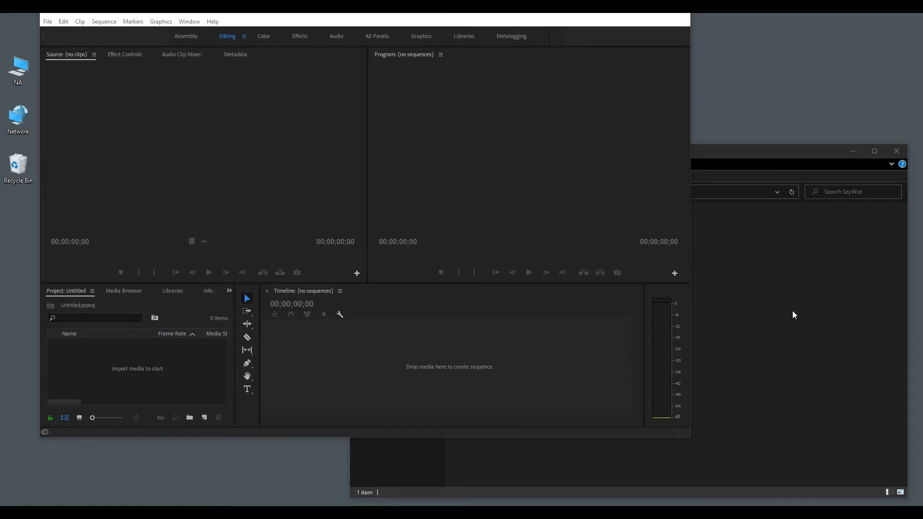
Step: Try to import Sample Video.mkv from the SeyWut folder into the Premiere Pro project
left_click(759, 158)
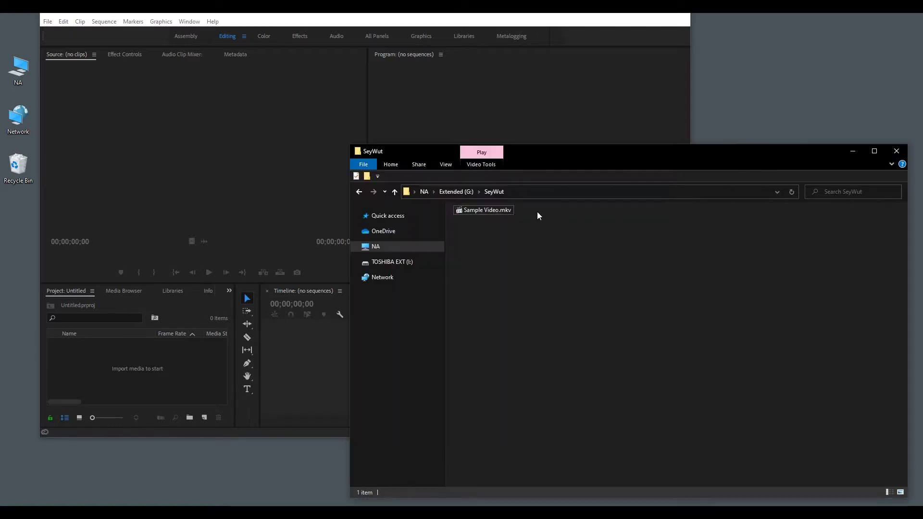
left_click_drag(497, 211, 260, 176)
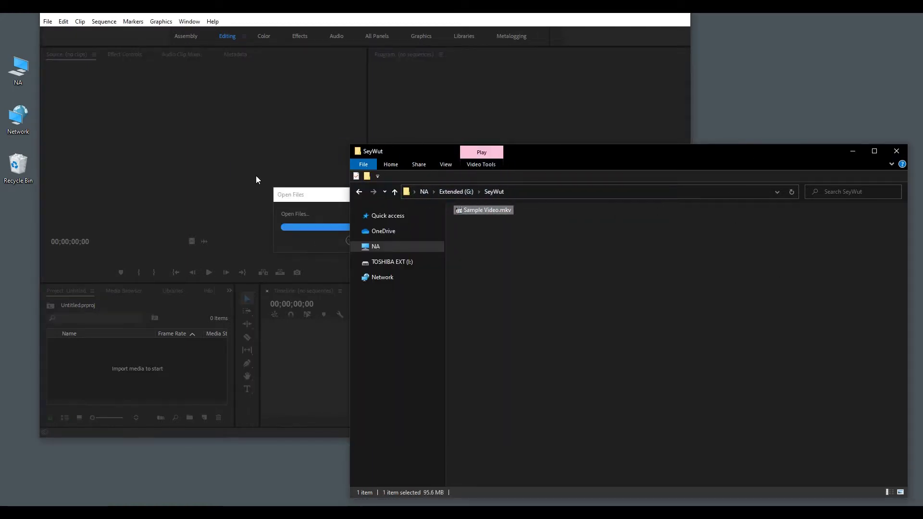
left_click(344, 186)
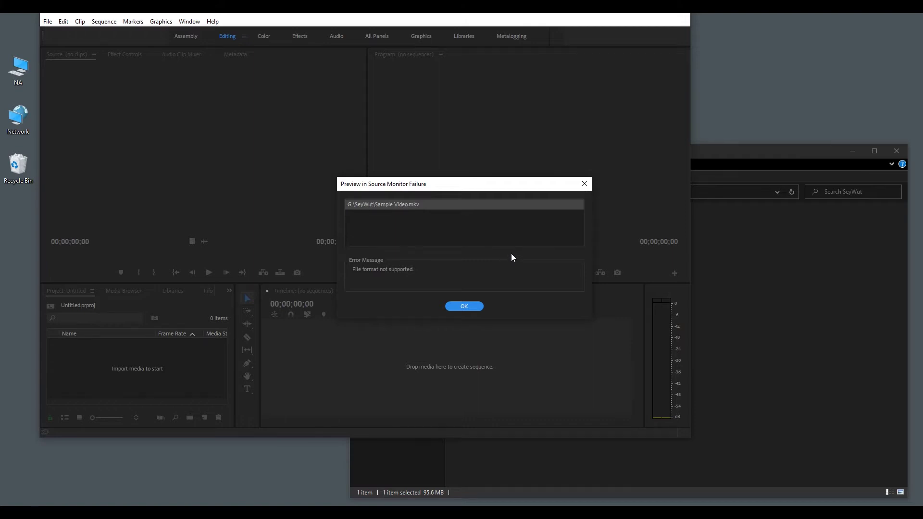
left_click(464, 306)
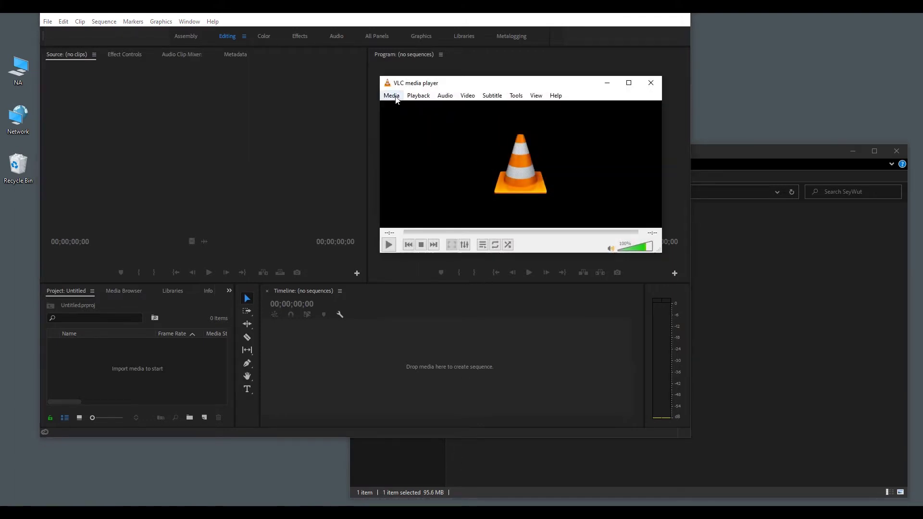
Step: In VLC media player, add Sample Video.mkv from the SeyWut folder as the source for a Convert / Save job and open its conversion settings
left_click(392, 97)
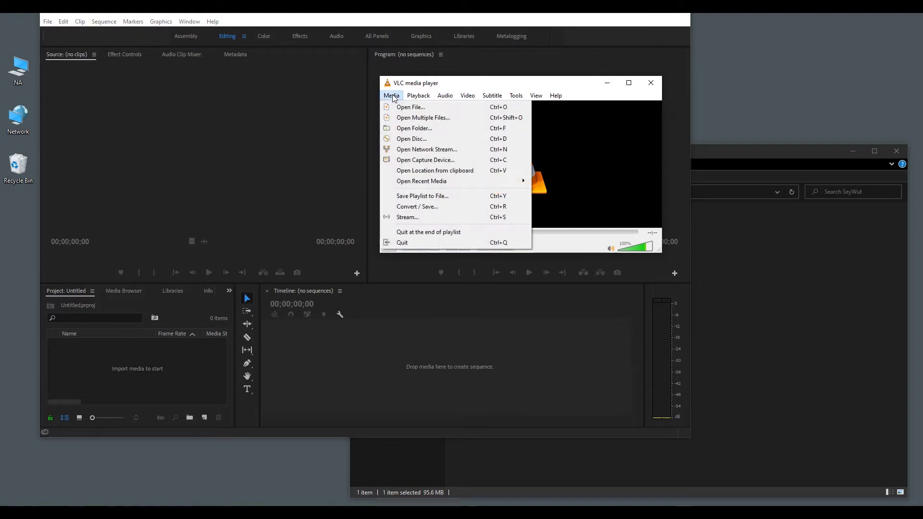
left_click(423, 206)
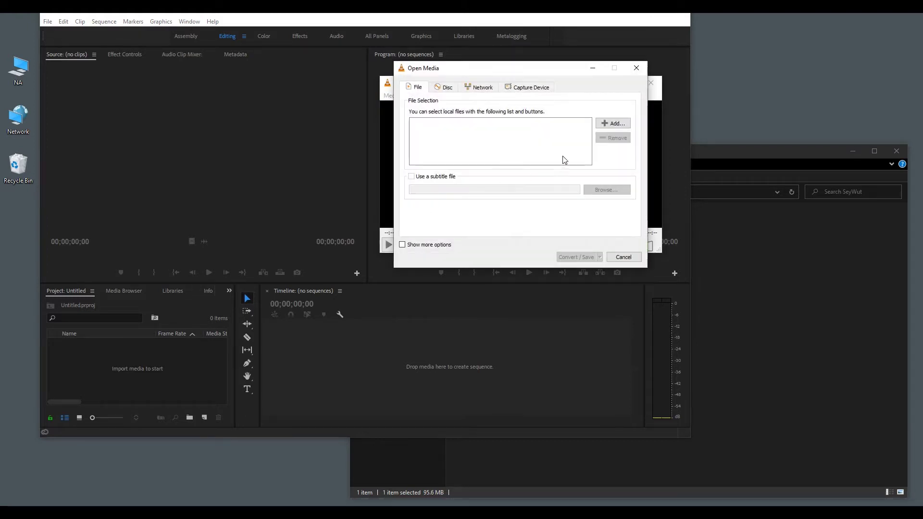
left_click(614, 124)
left_click(512, 130)
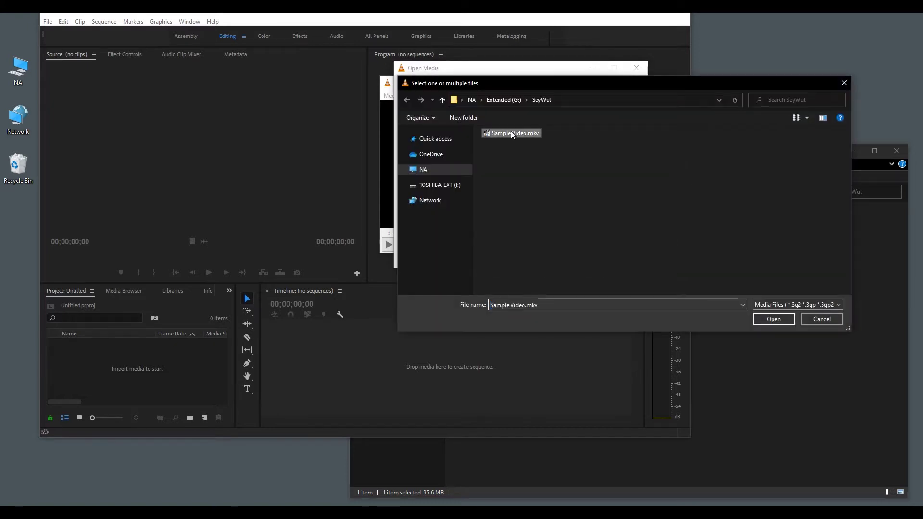
left_click(772, 320)
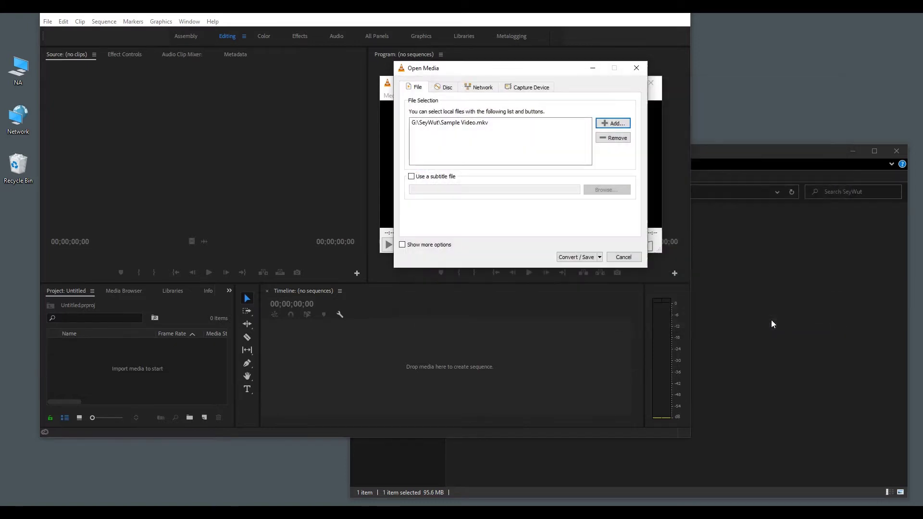
left_click(576, 258)
left_click_drag(544, 72, 552, 96)
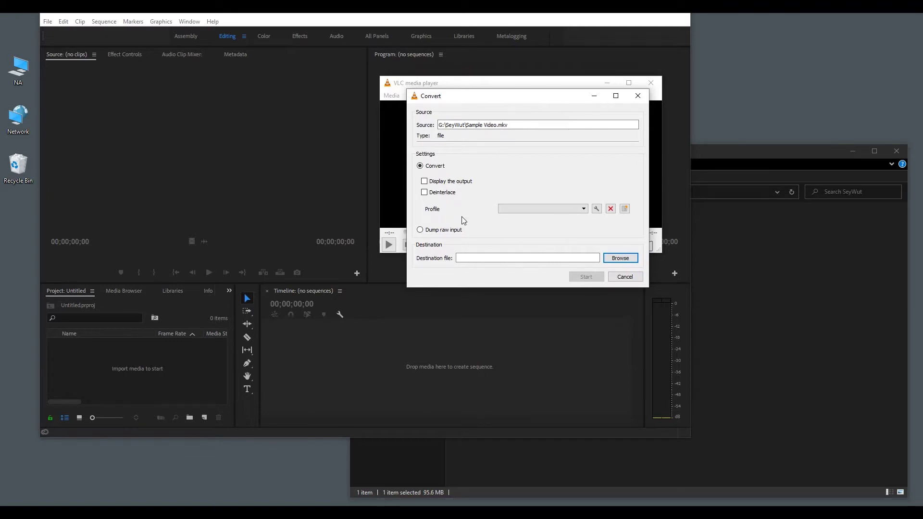
Step: Browse the built-in conversion profiles for video and audio formats
left_click(583, 209)
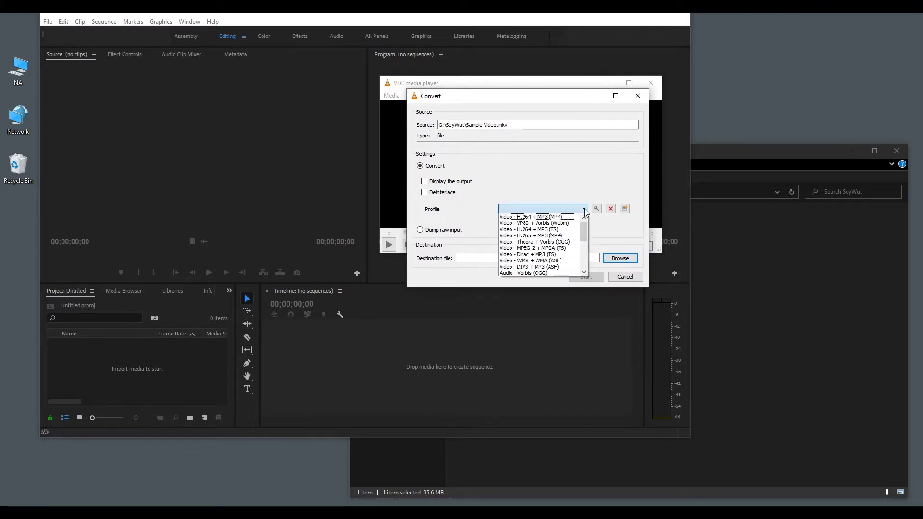
scroll(587, 259, "down", 4)
scroll(589, 260, "up", 5)
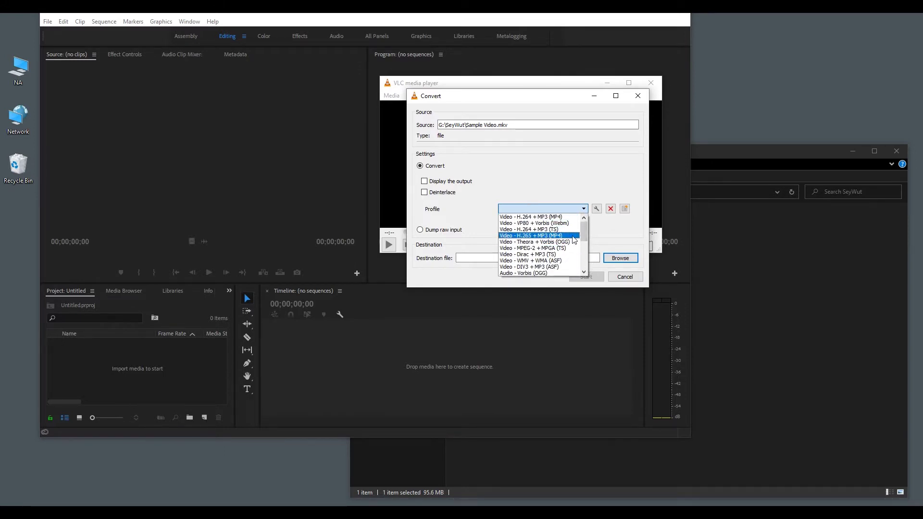
mouse_move(585, 231)
left_mouse_down()
mouse_move(587, 271)
mouse_move(588, 231)
left_mouse_up()
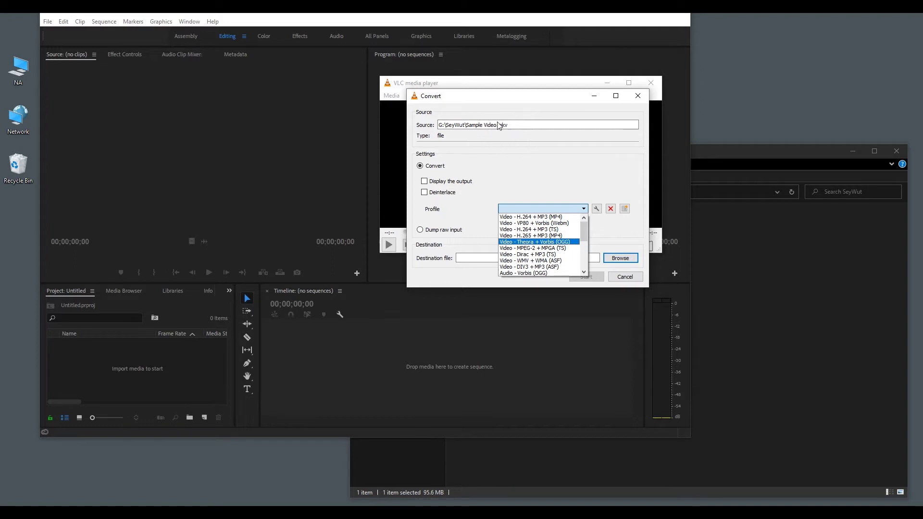
Step: Play Sample Video.mkv from its folder, pause it, and examine the video and audio codecs in its properties
left_click(717, 155)
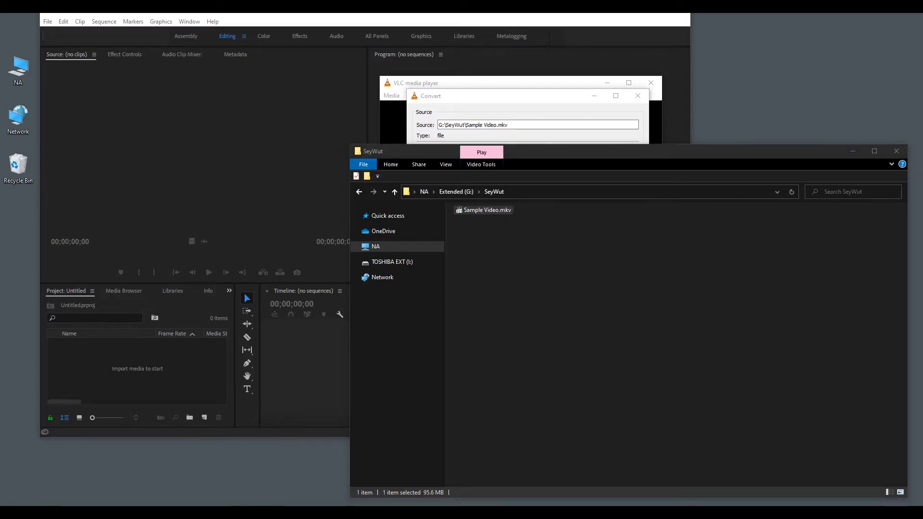
left_click_drag(922, 54, 558, 100)
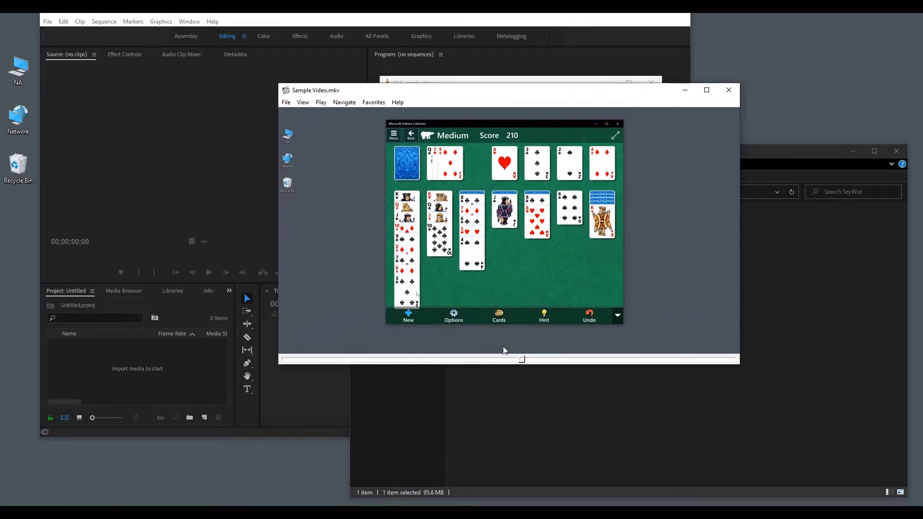
left_click(497, 276)
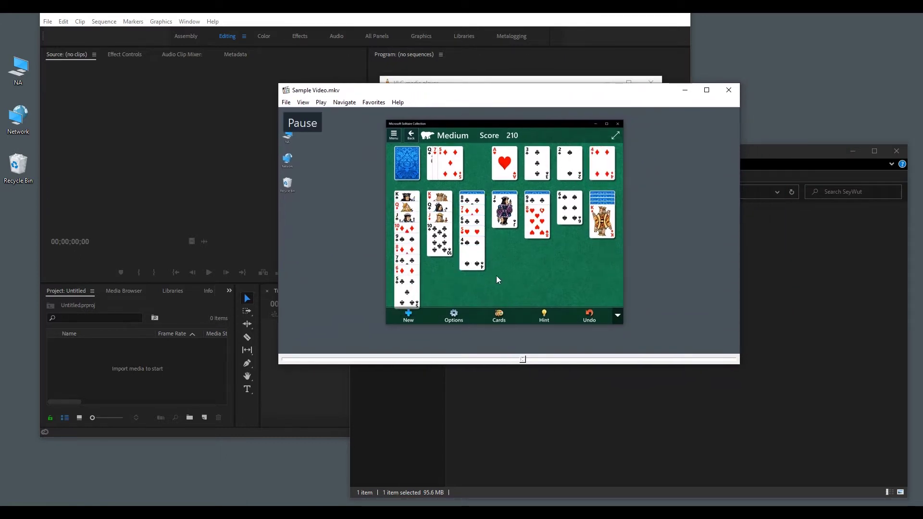
right_click(488, 219)
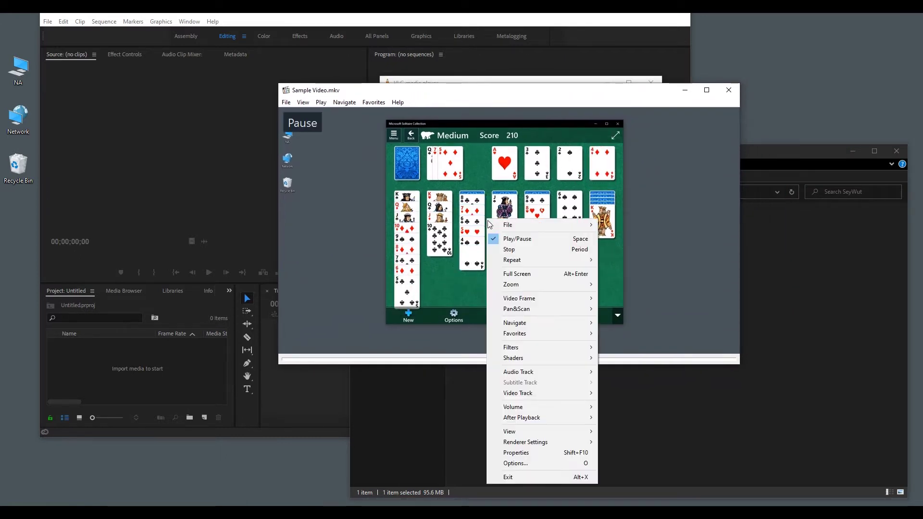
left_click(527, 451)
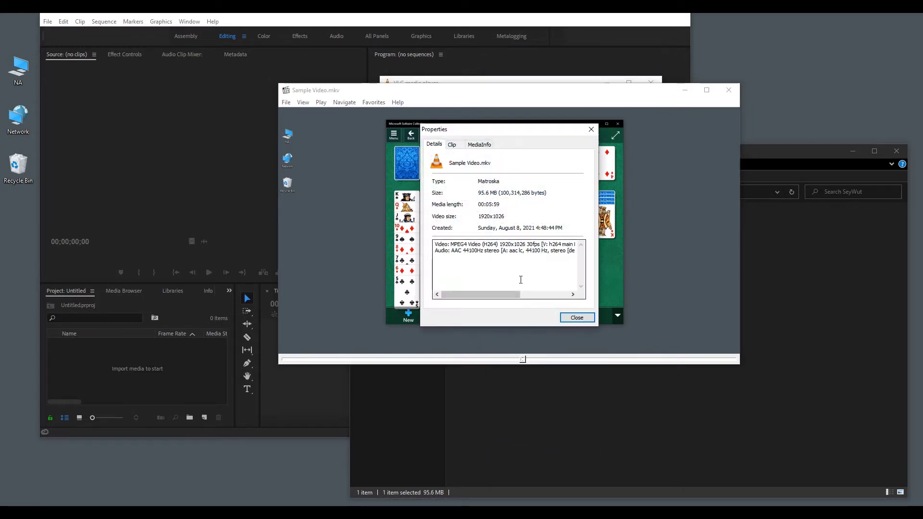
mouse_move(451, 245)
left_mouse_down()
mouse_move(499, 246)
mouse_move(466, 251)
left_mouse_up()
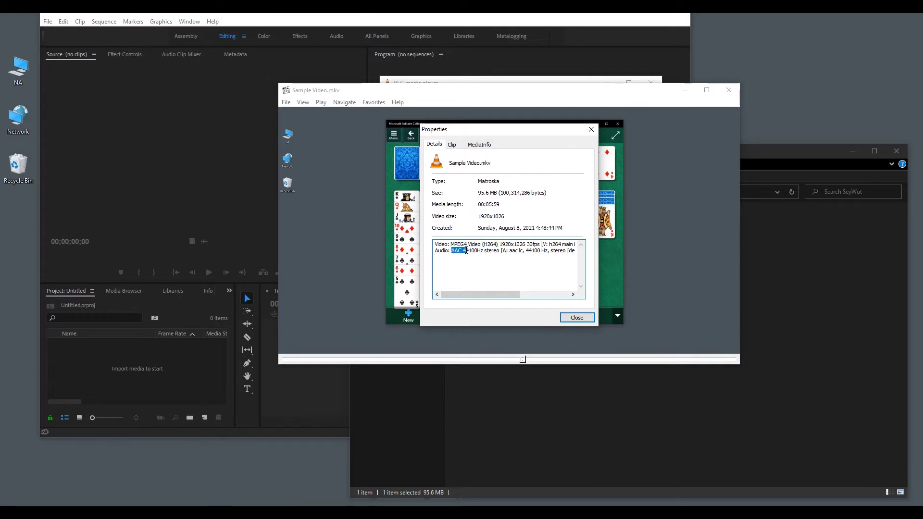
left_click(592, 129)
left_click_drag(589, 98, 499, 229)
Step: Return to the VLC conversion settings and check the built-in profiles for one matching the source video's codecs
left_click(565, 101)
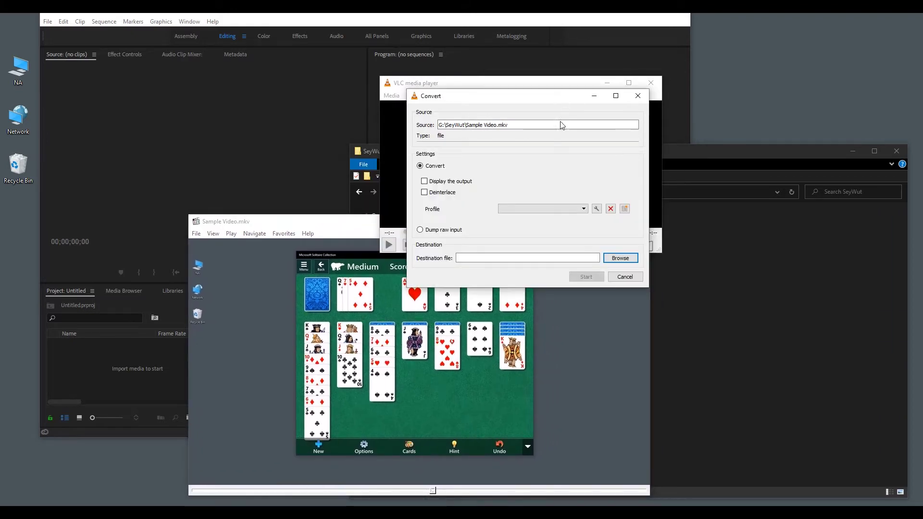
left_click(583, 208)
mouse_move(585, 238)
left_mouse_down()
mouse_move(586, 268)
mouse_move(591, 227)
left_mouse_up()
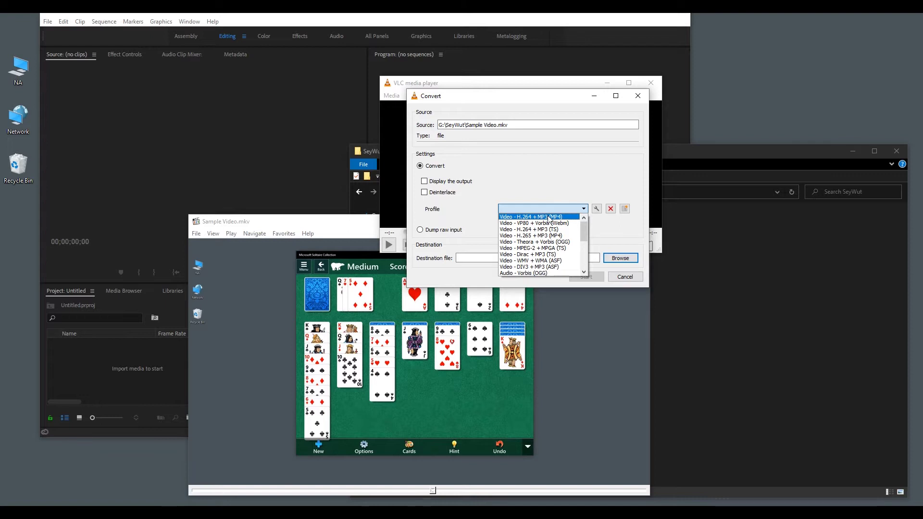
left_click(566, 159)
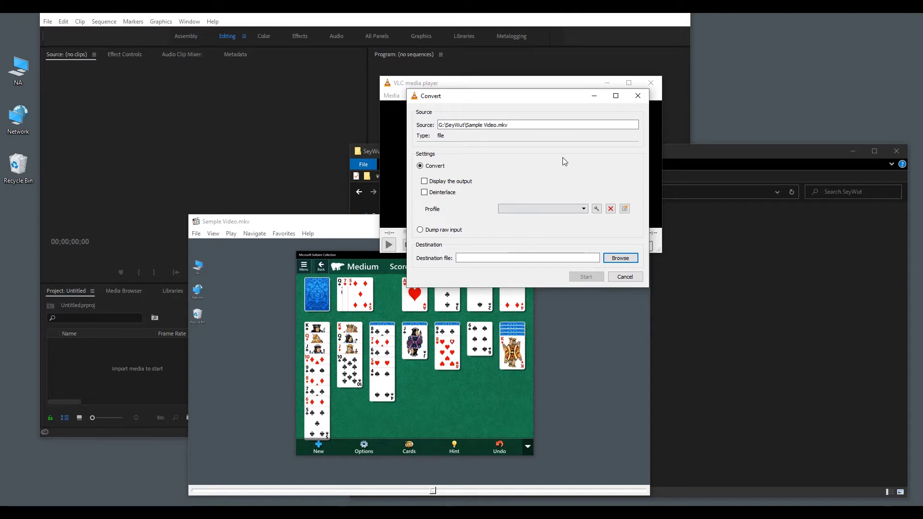
Step: Start a new conversion profile with MP4/MOV encapsulation, and enable video with the original video track kept
left_click(625, 209)
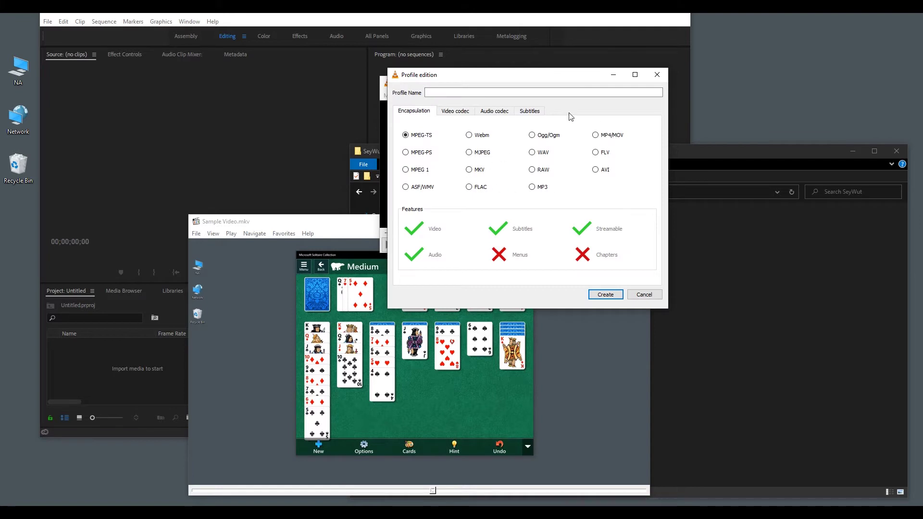
left_click(596, 135)
left_click(459, 113)
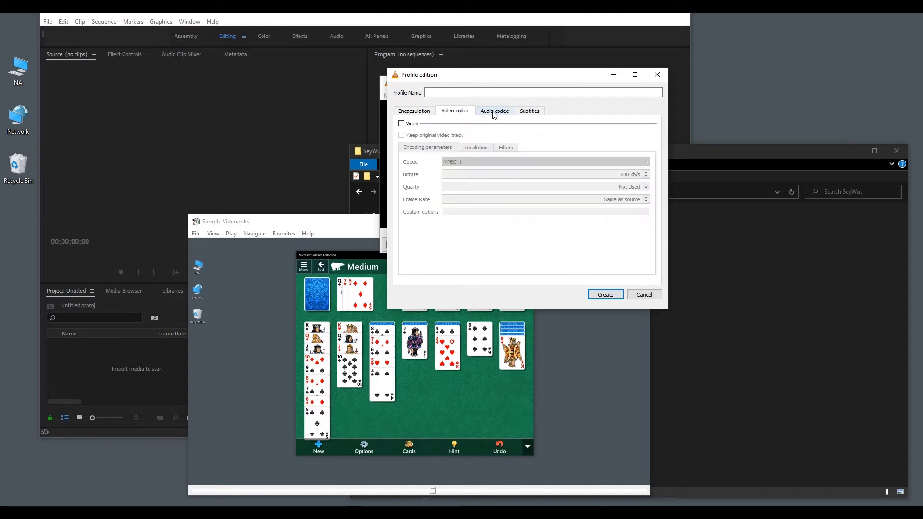
left_click(402, 124)
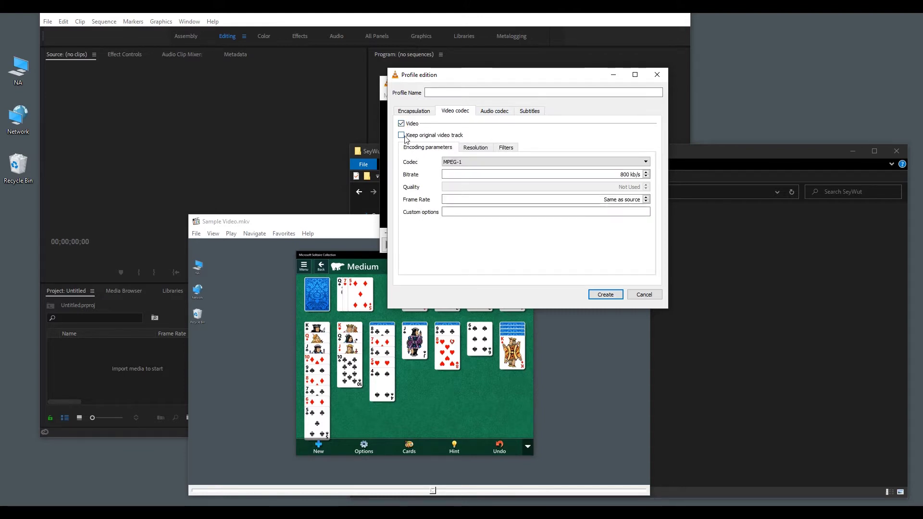
left_click(401, 136)
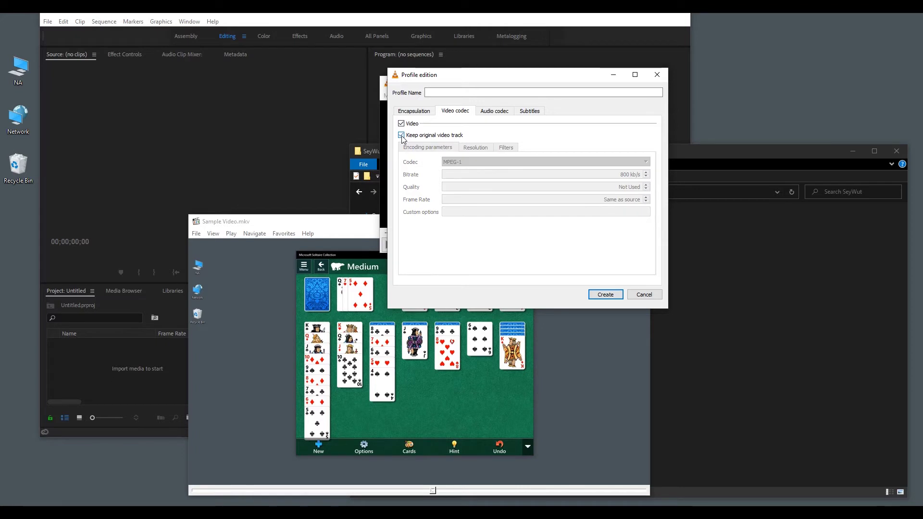
left_click(401, 136)
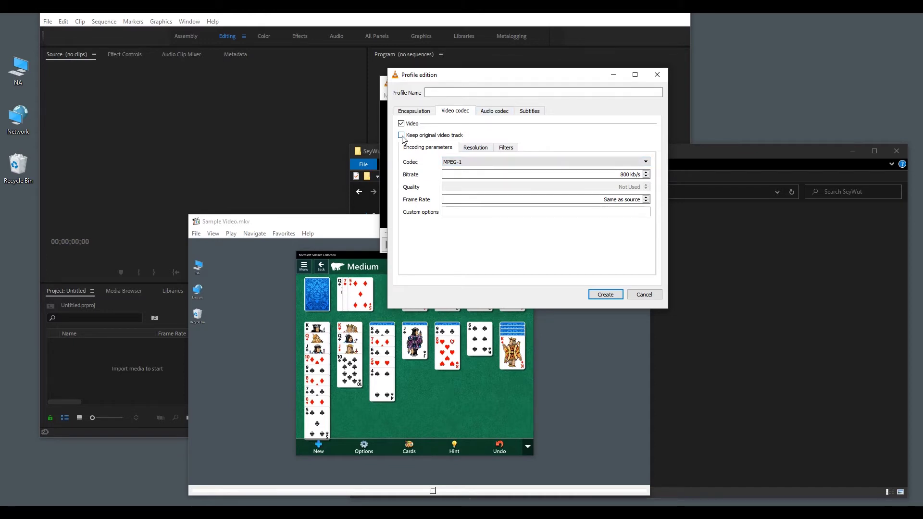
Step: Enable audio in the new profile and keep the original audio track
left_click(493, 113)
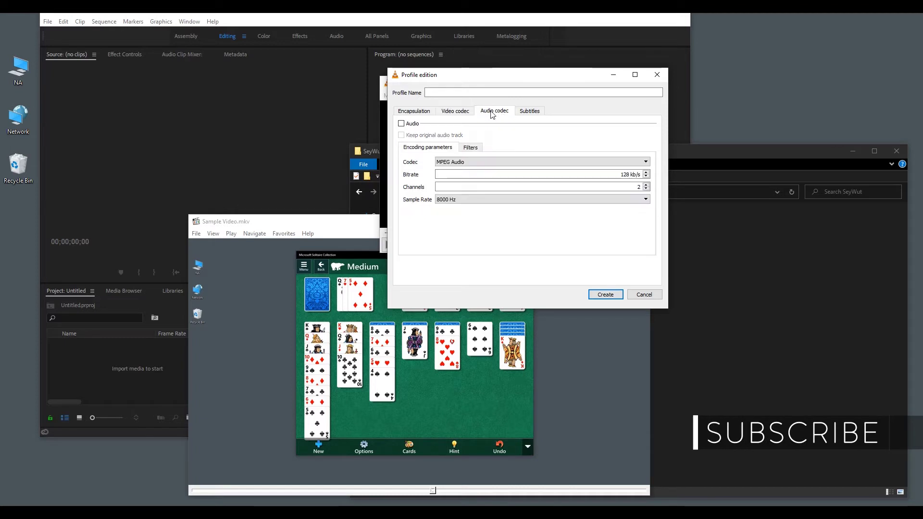
left_click(402, 124)
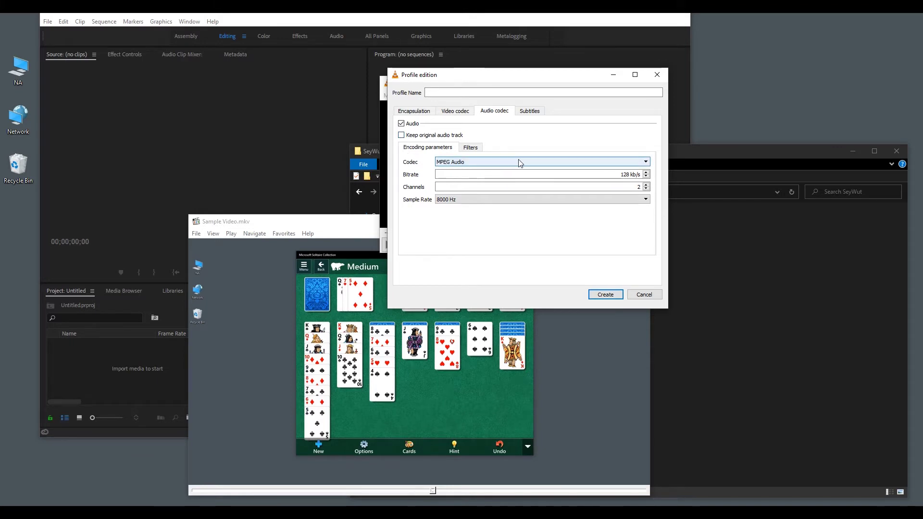
left_click(647, 164)
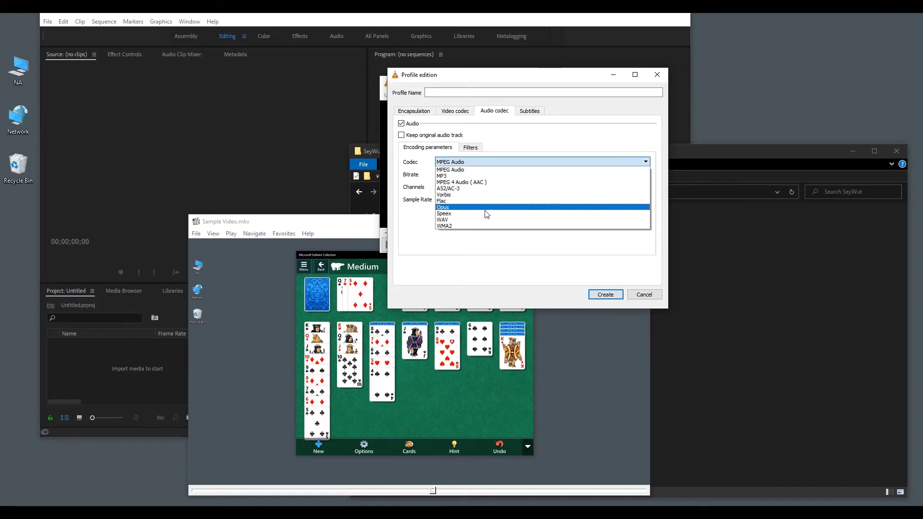
left_click(467, 170)
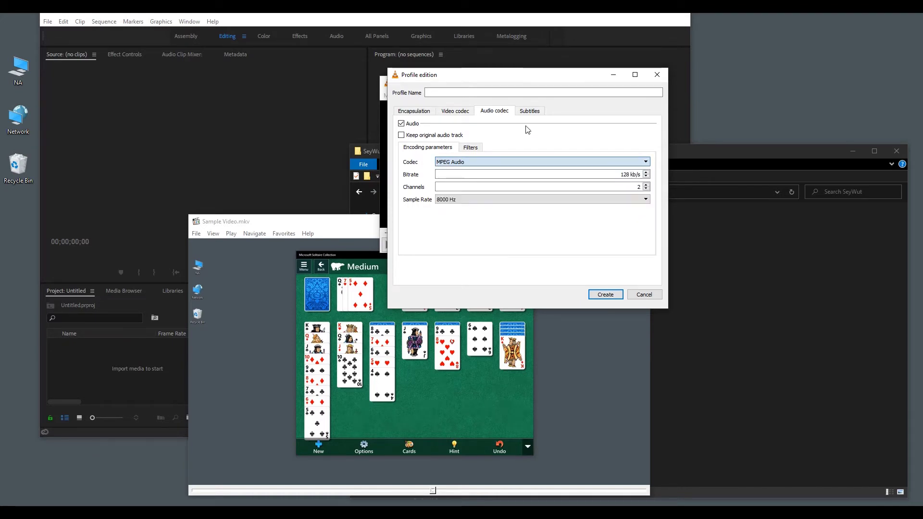
left_click(401, 135)
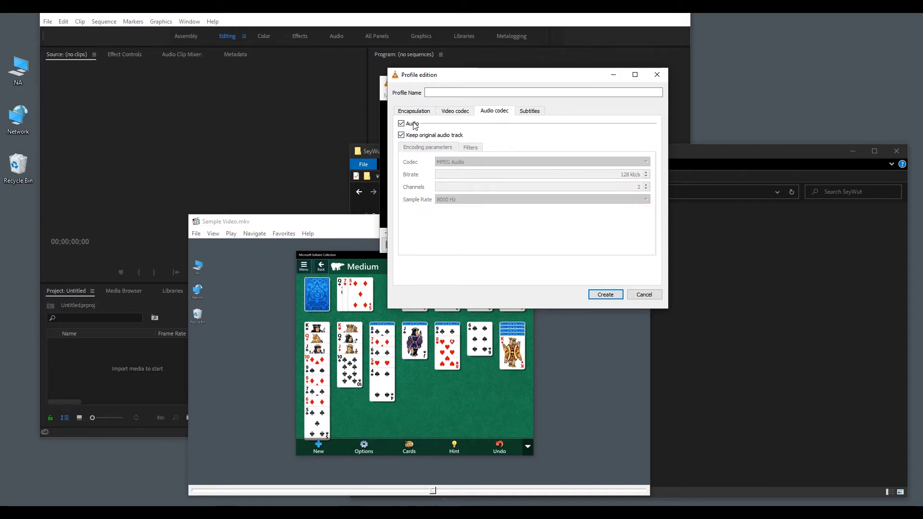
Step: Review the profile's video and encapsulation settings, and name the profile MKV to MP4
left_click(462, 113)
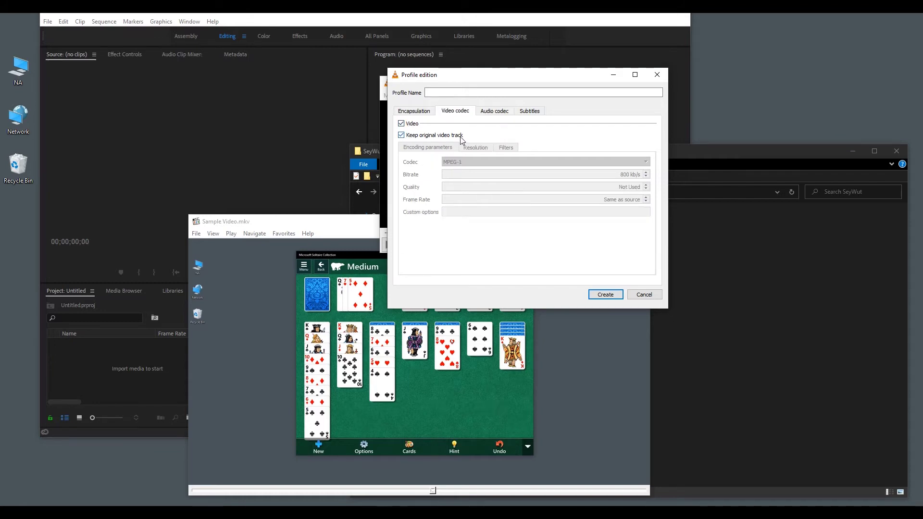
left_click(415, 111)
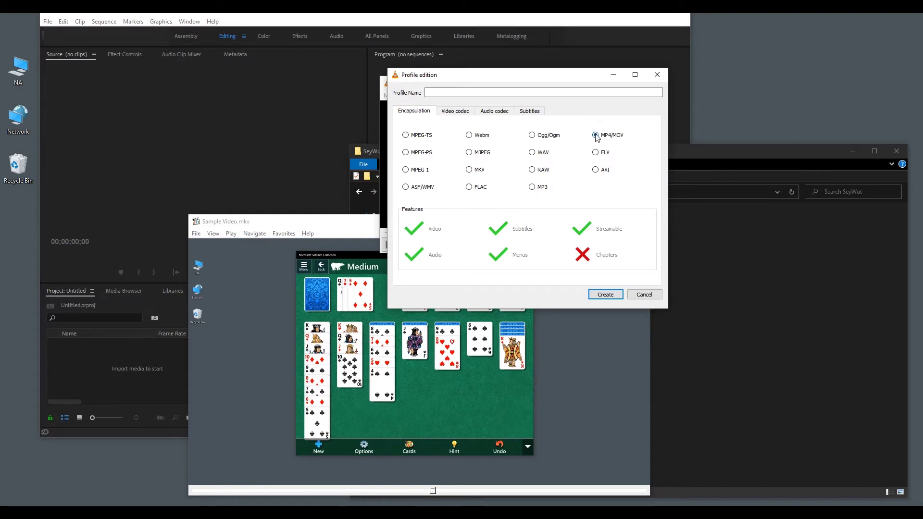
left_click(494, 91)
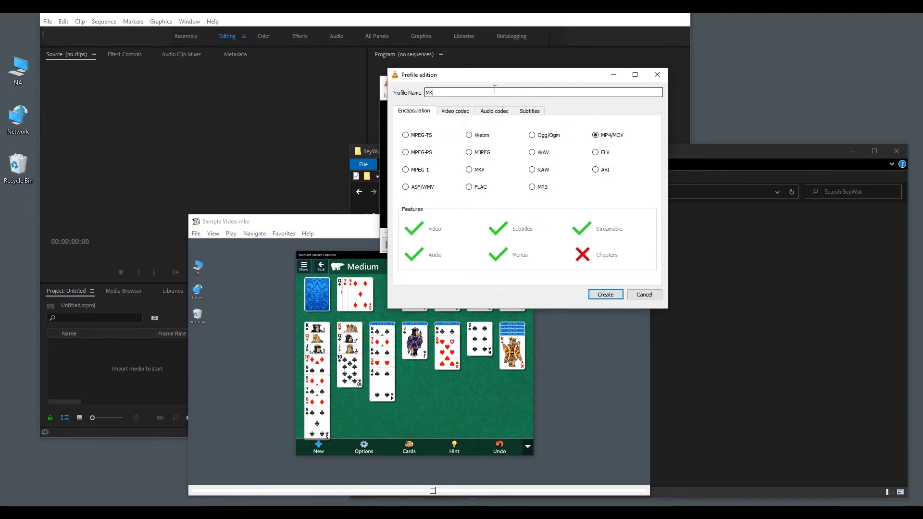
type("to MP4")
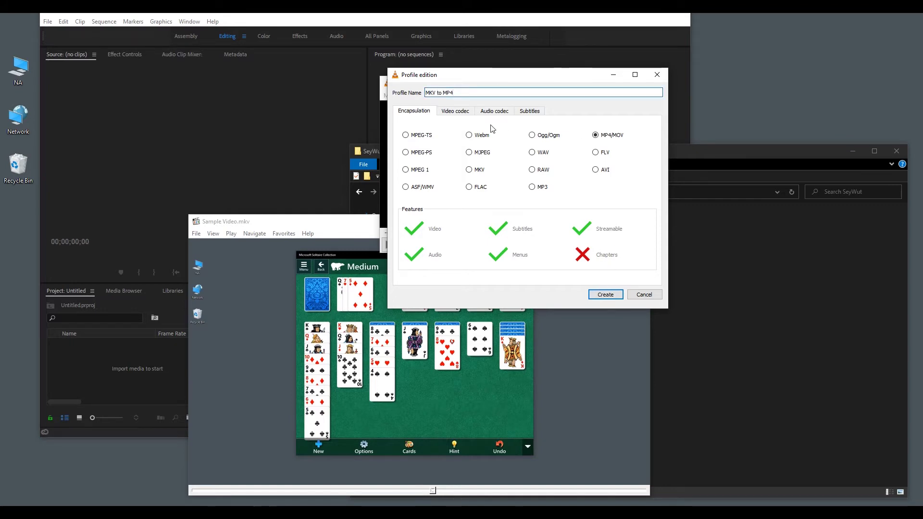
Step: Create the new profile and select MKV to MP4 as the conversion profile
left_click(605, 294)
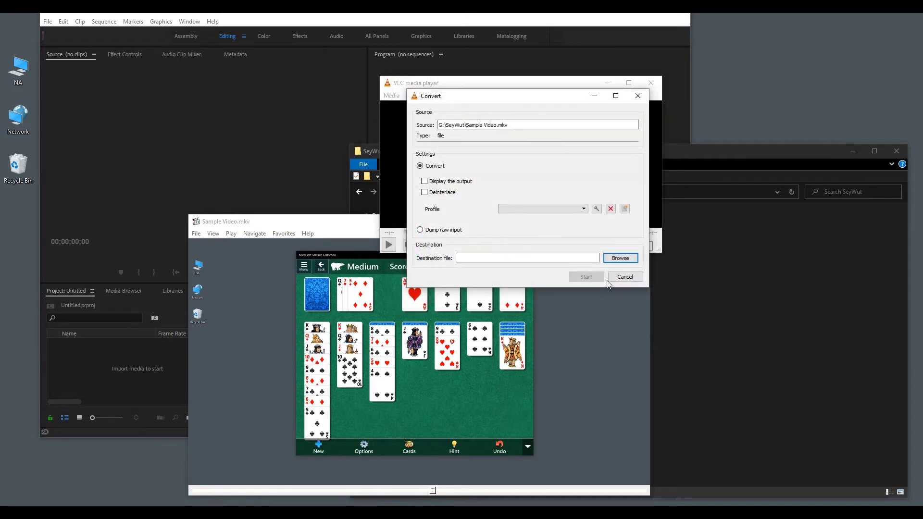
left_click(584, 212)
left_click_drag(584, 230, 585, 260)
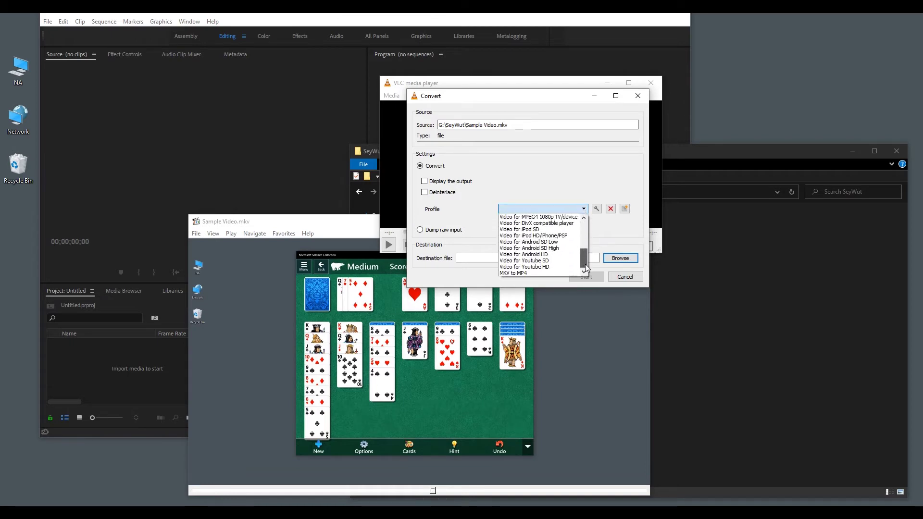
left_click(522, 272)
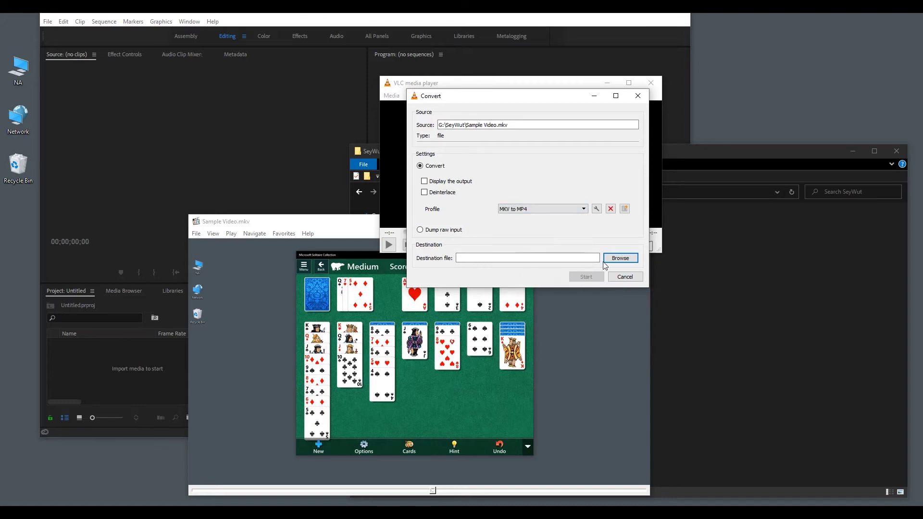
Step: Set the conversion's destination to a file named Convert Video in the SeyWut folder
left_click(620, 258)
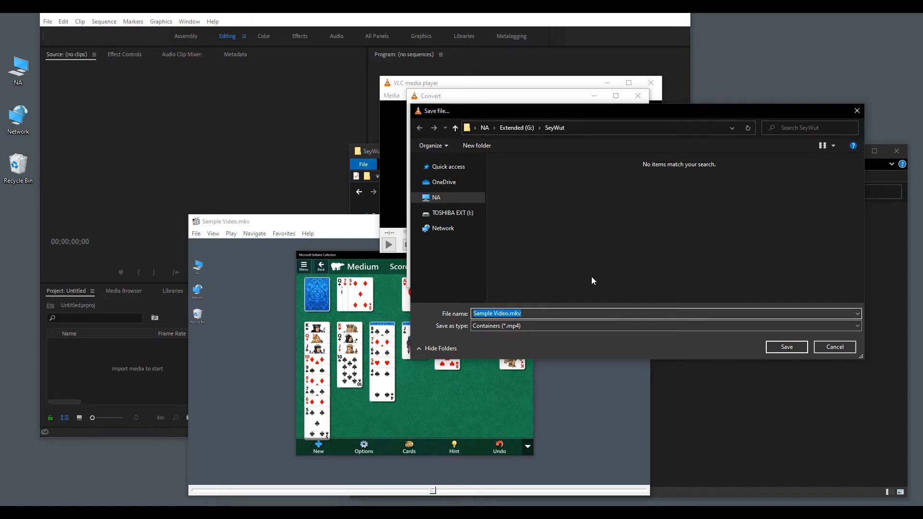
key("BackSpace")
type("Convert Video")
left_click(787, 347)
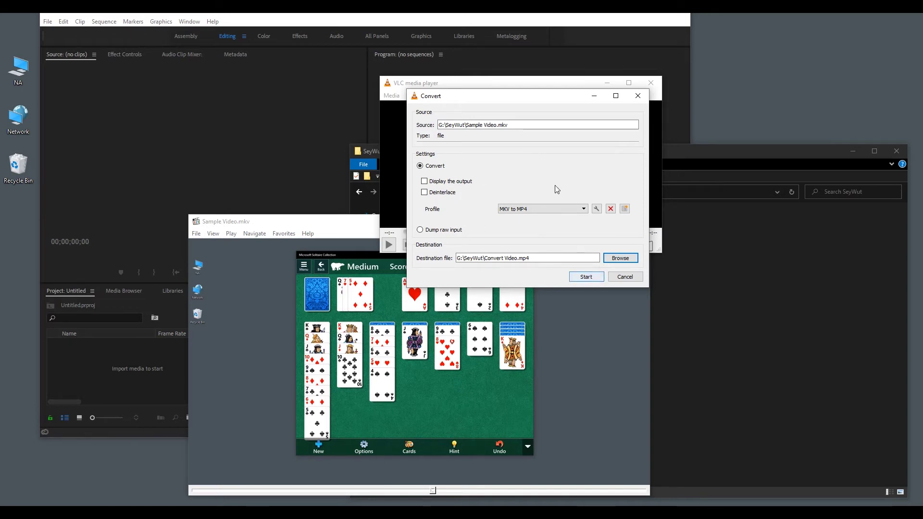
Step: Close the player window showing Sample Video.mkv and start the conversion
left_click_drag(522, 101, 697, 104)
left_click(360, 227)
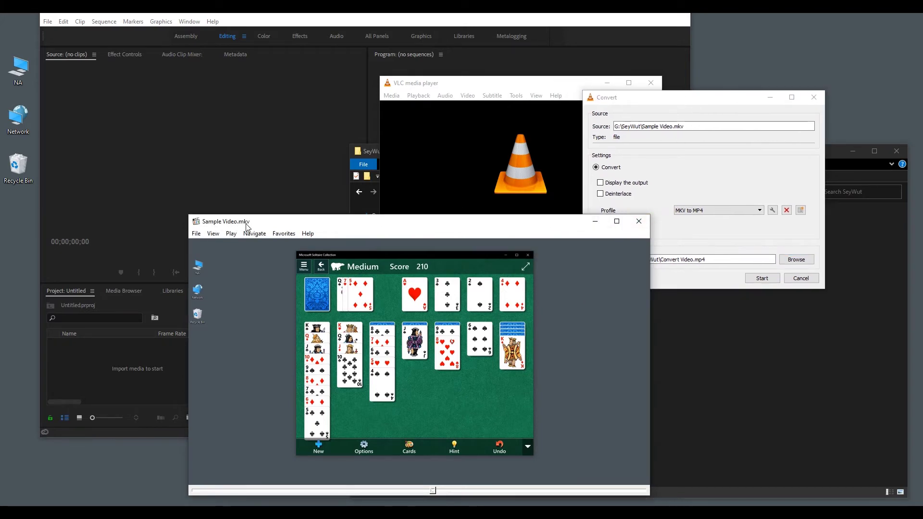
left_click(638, 222)
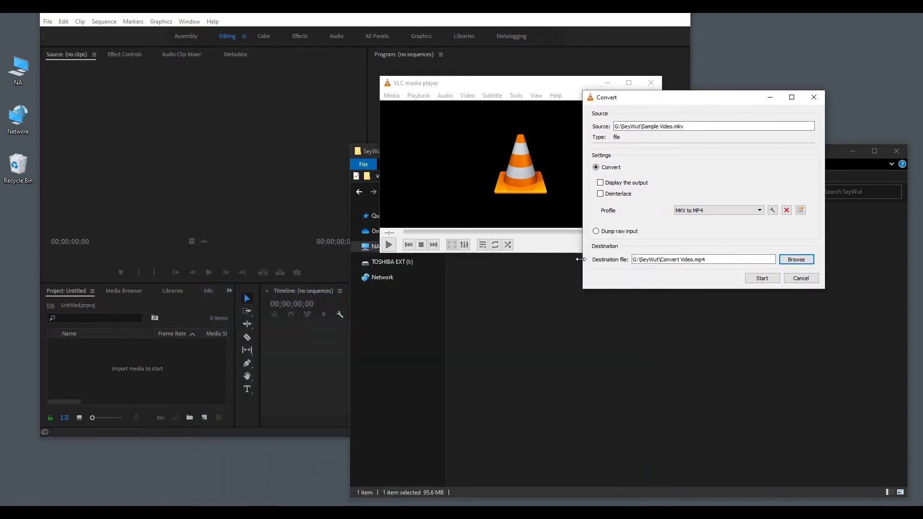
left_click(757, 279)
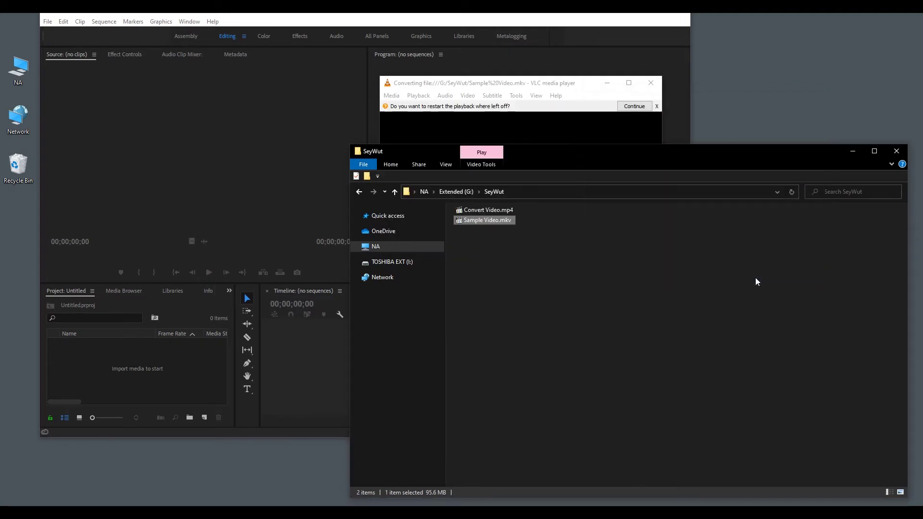
Step: Close VLC and load Convert Video.mp4 from the SeyWut folder into Premiere Pro's Source monitor
left_click(573, 93)
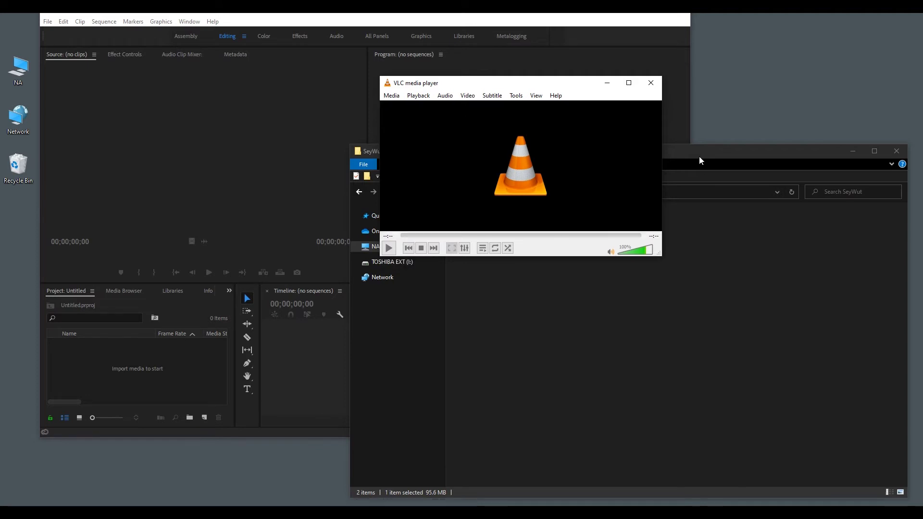
left_click(652, 83)
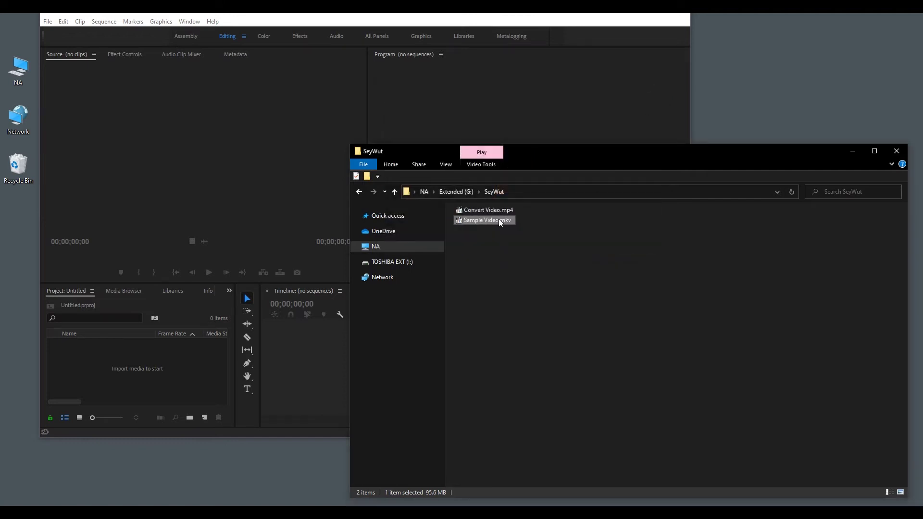
left_click(484, 209)
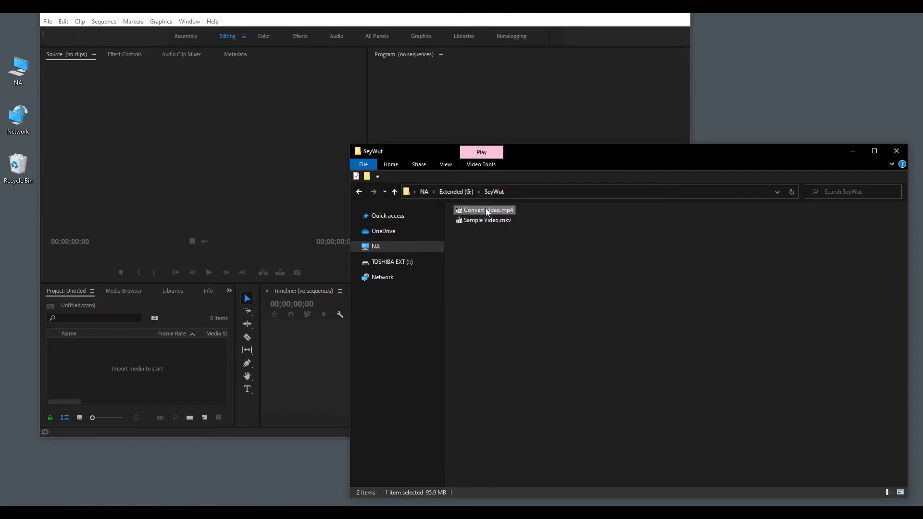
left_click_drag(486, 209, 244, 139)
left_click(558, 21)
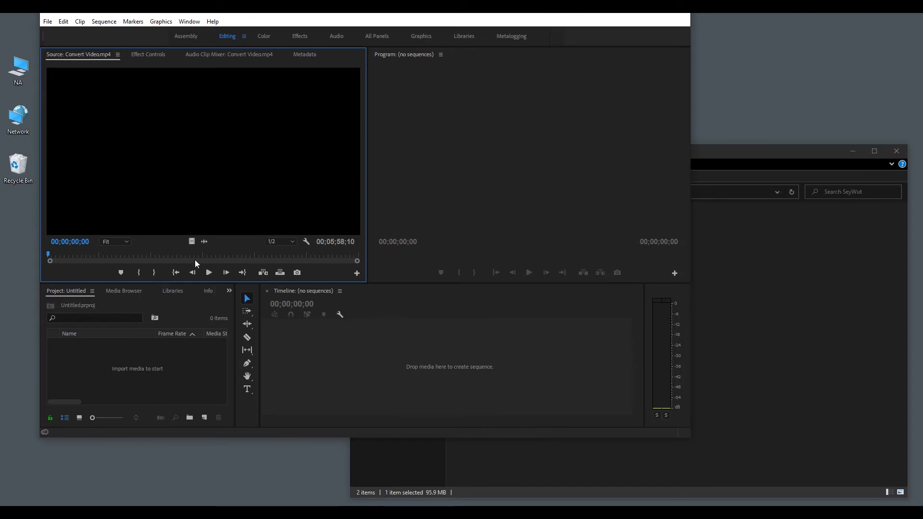
Step: Play the source clip from 00;02;55;24 and mark an In point about three minutes in
key("ctrl+s")
left_click(200, 255)
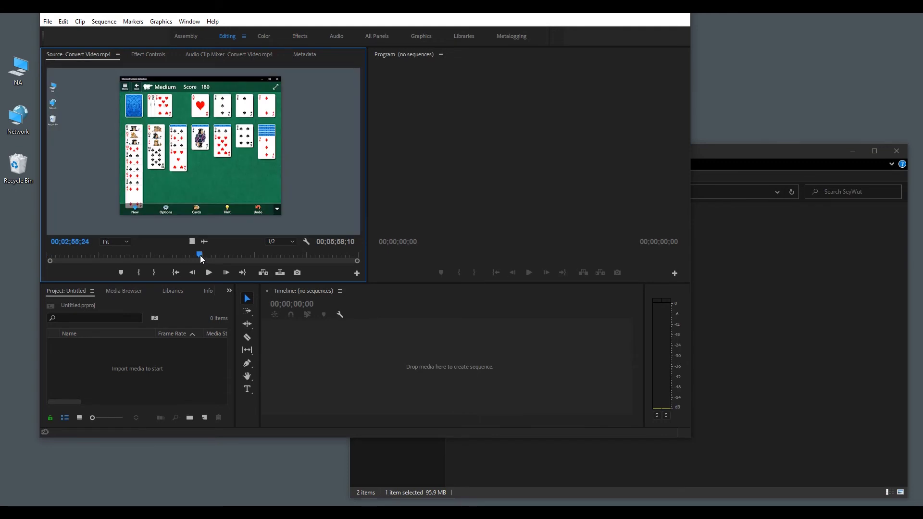
left_click(208, 273)
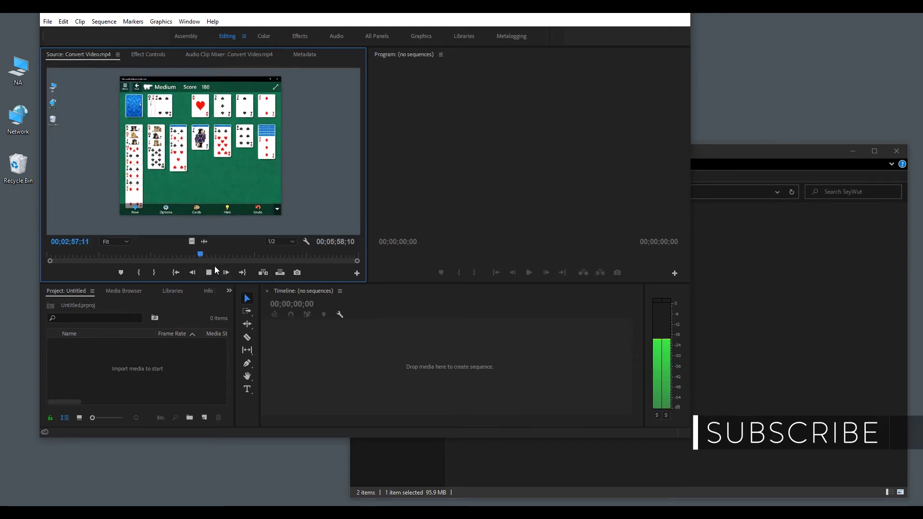
left_click(139, 272)
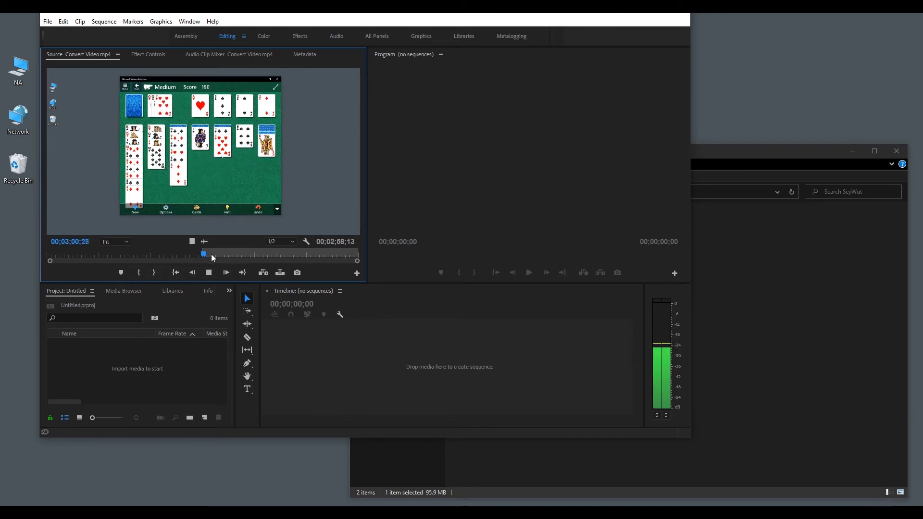
Step: Play the source clip from 00;03;06;12 and mark an Out point giving a selection of 00;00;12;15
left_click_drag(211, 254, 210, 253)
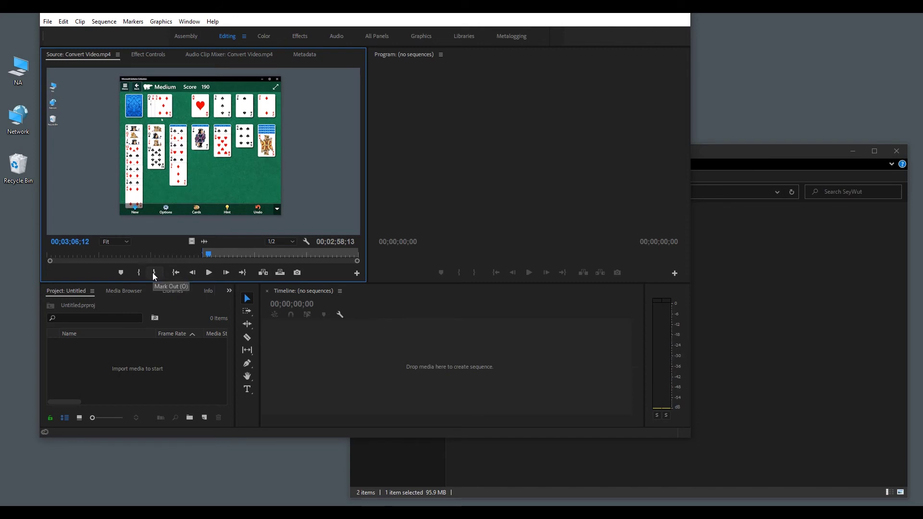
left_click(209, 272)
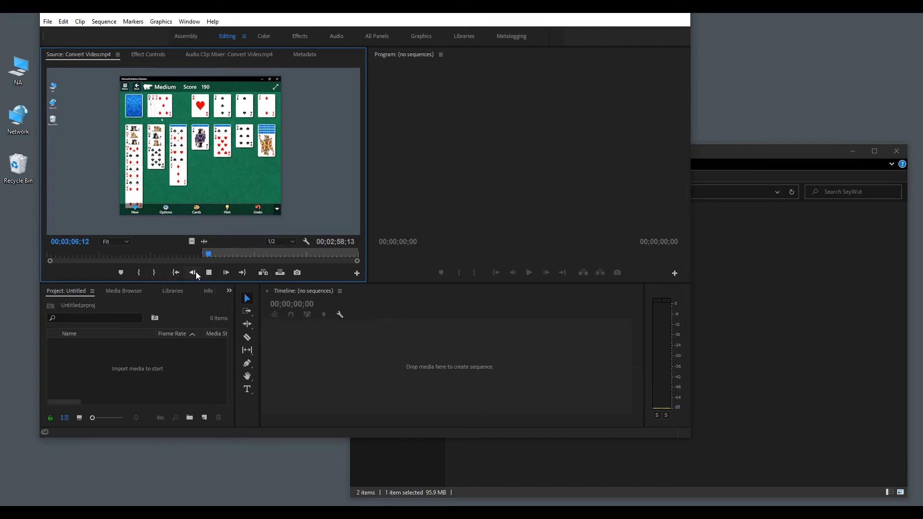
left_click(153, 272)
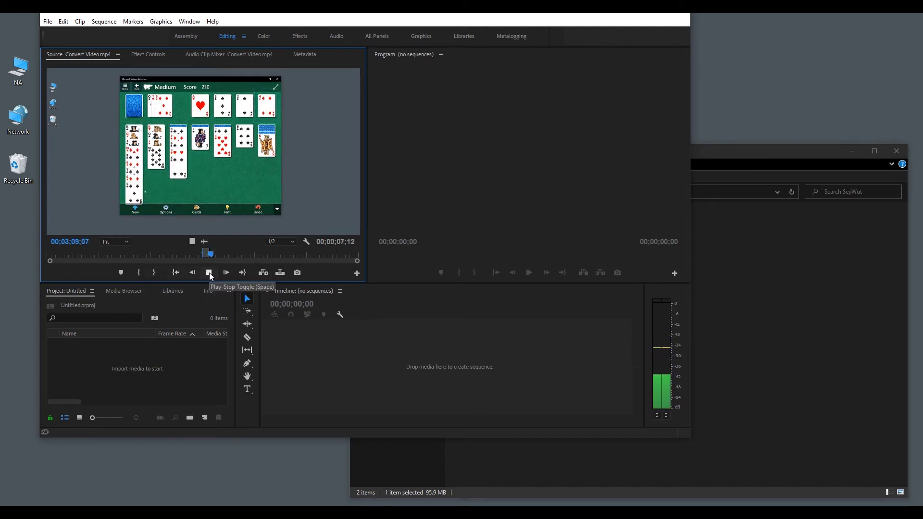
left_click(154, 273)
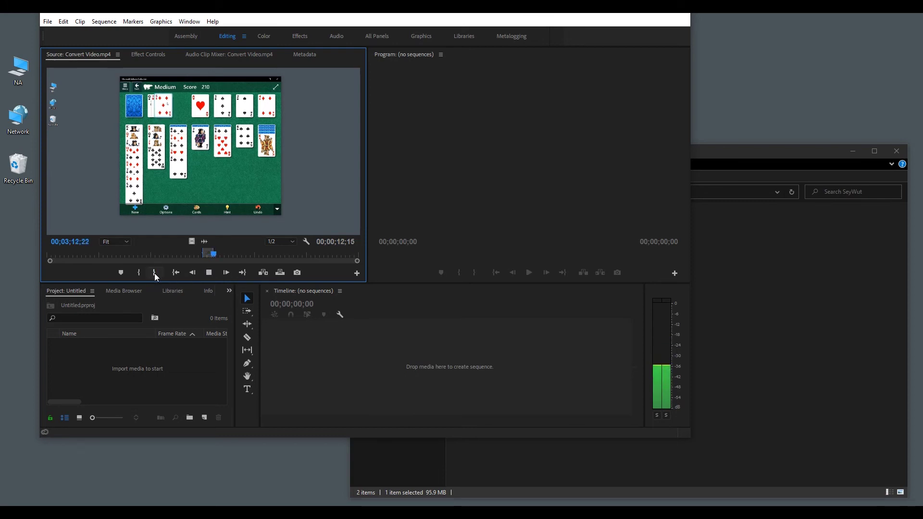
left_click(209, 273)
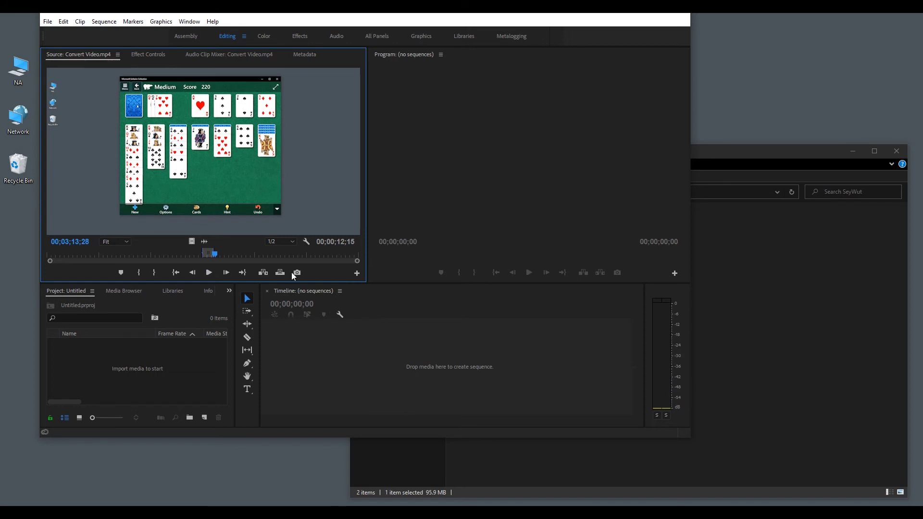
Step: Create a sequence from the marked section of Convert Video.mp4 and enlarge its video and audio track heights
left_click_drag(200, 144, 528, 365)
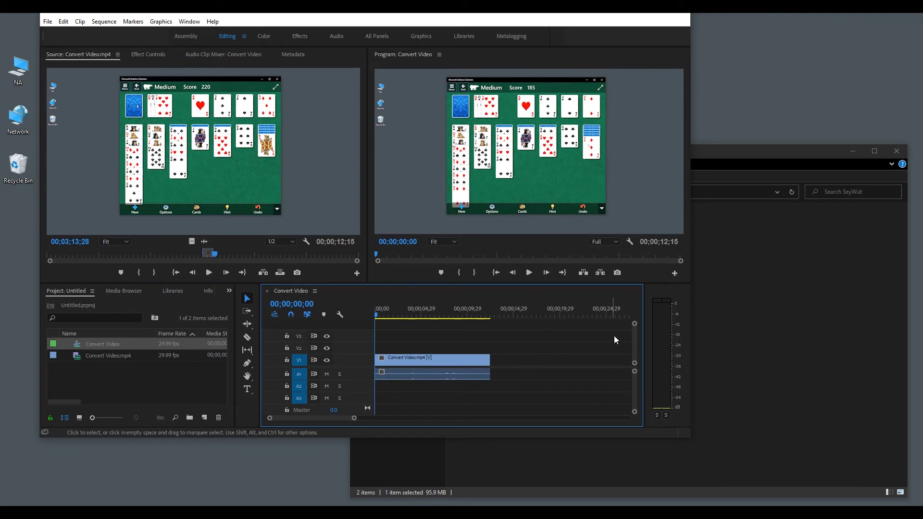
key("ctrl+=")
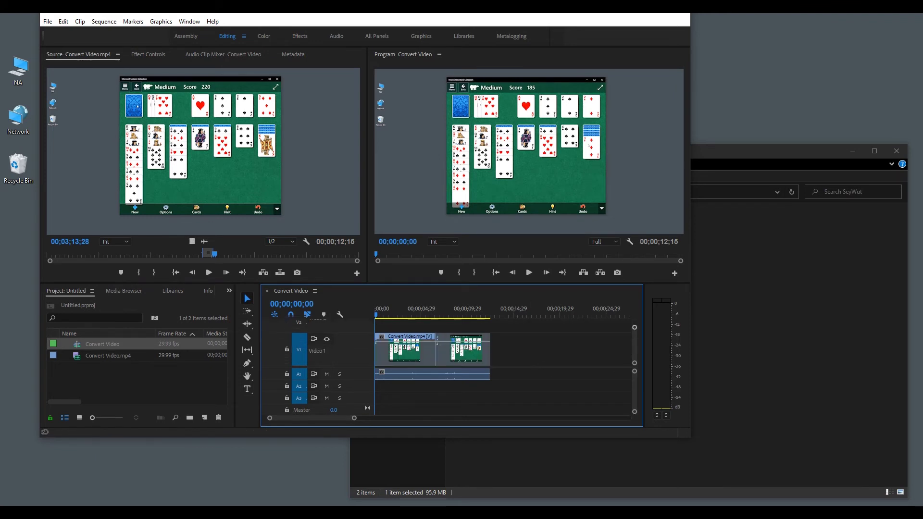
key("ctrl+alt+=")
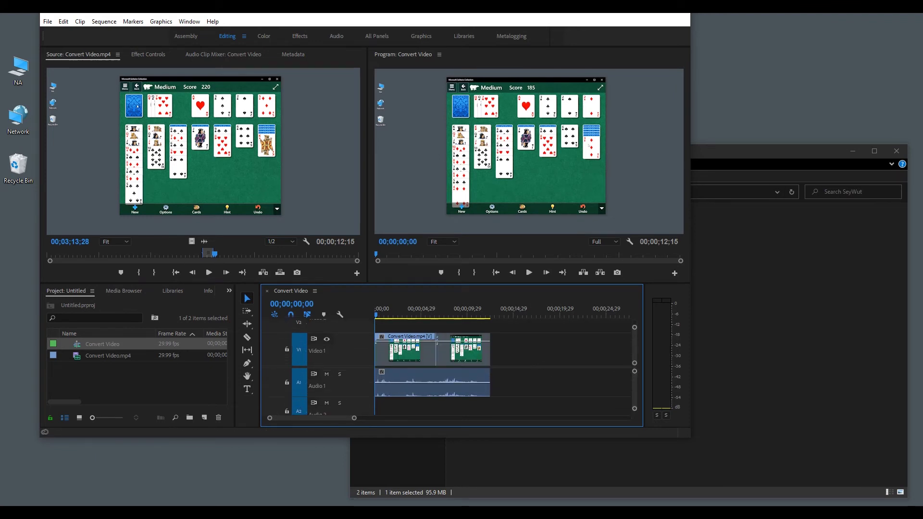
key("ctrl+alt+=")
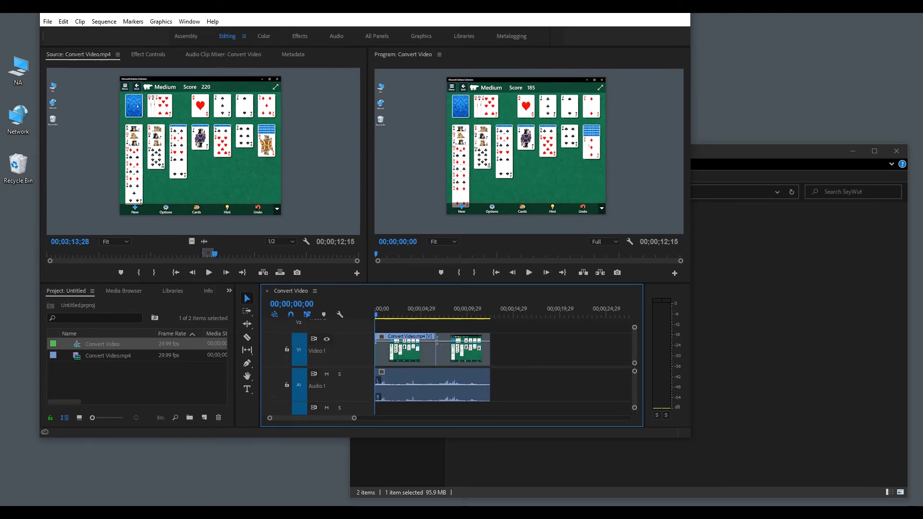
Step: Normalize the sequence clip's maximum audio peak to -3 dB
left_click(433, 376)
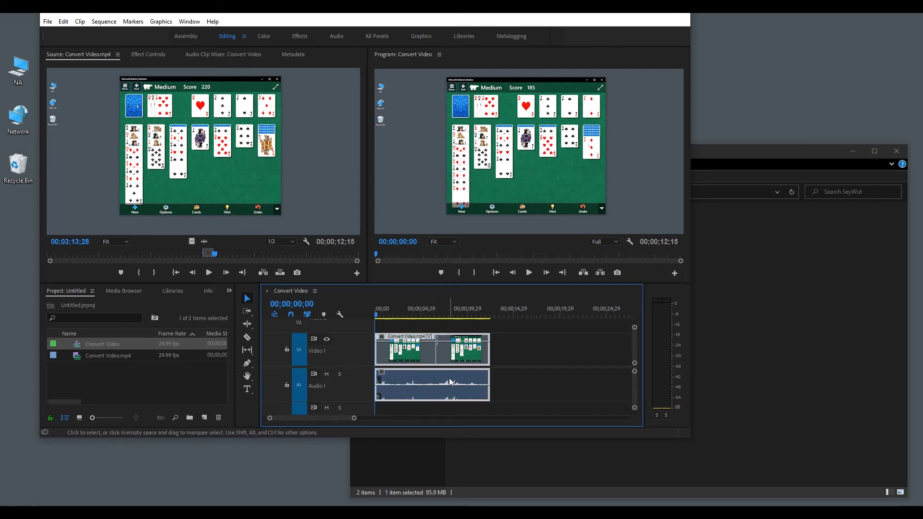
right_click(451, 382)
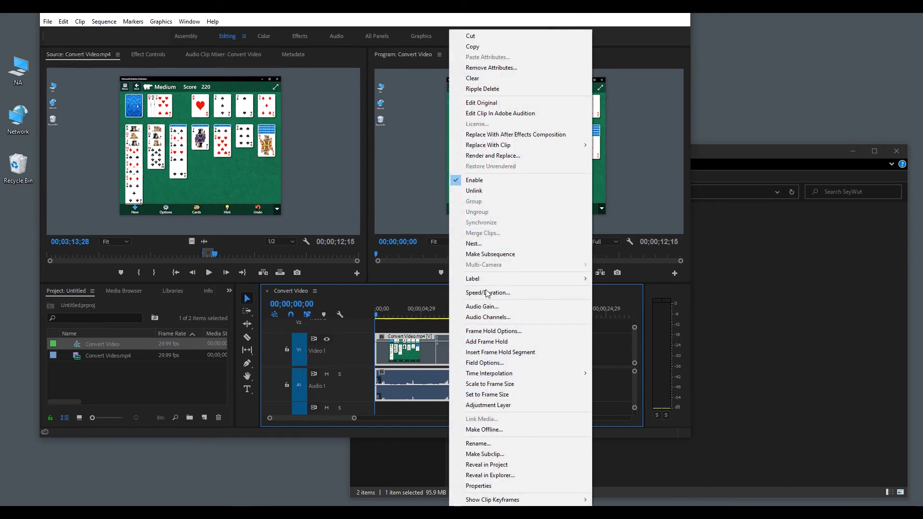
left_click(489, 305)
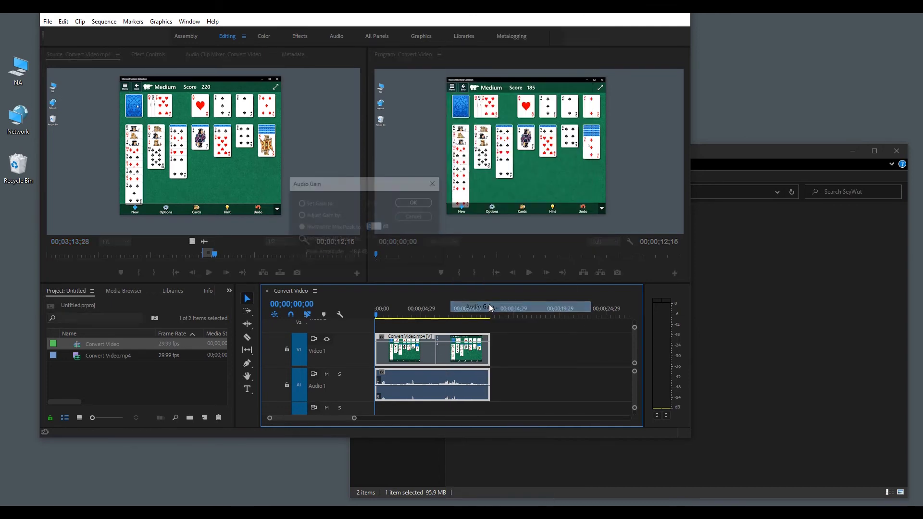
left_click(300, 229)
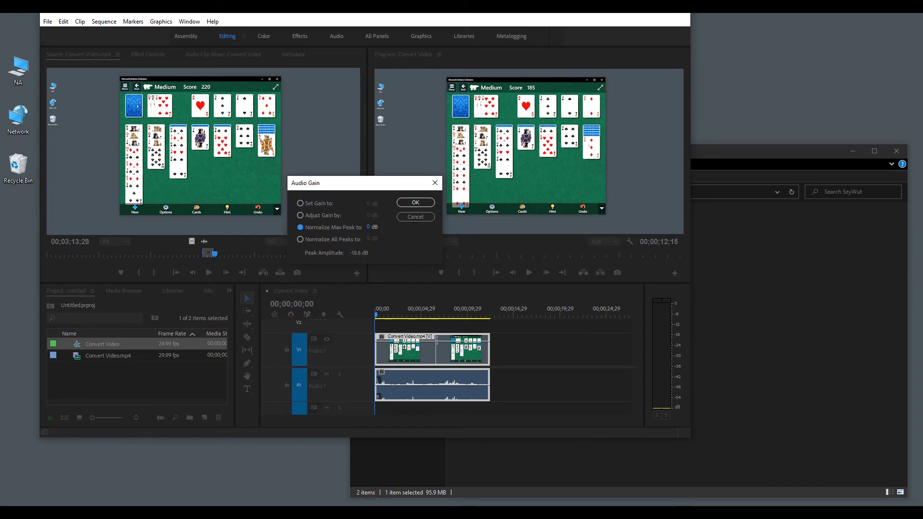
type("-3")
left_click(414, 203)
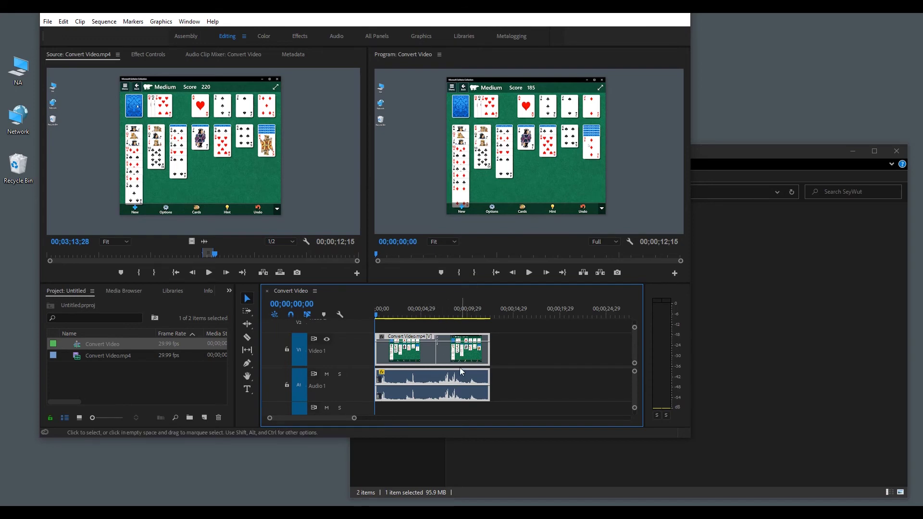
Step: Play the sequence briefly from 00;00;06;17 to check the adjusted audio
left_click(436, 313)
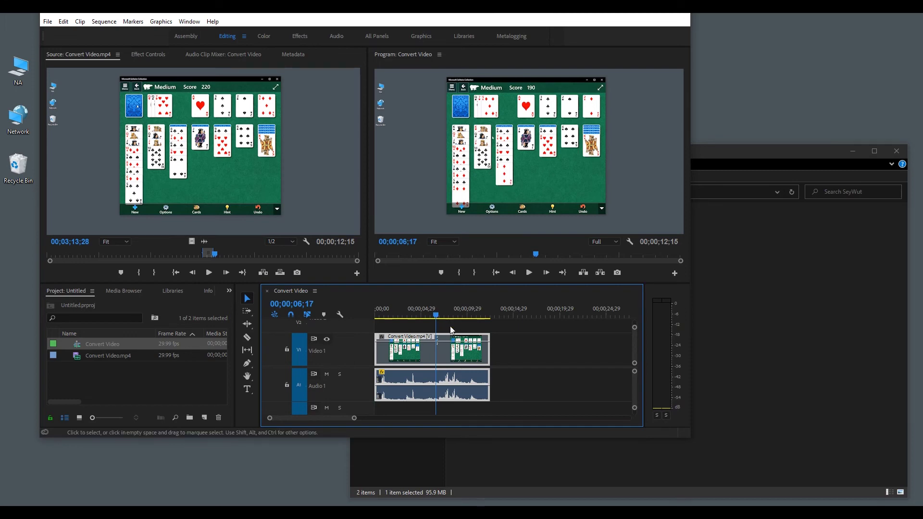
left_click(529, 273)
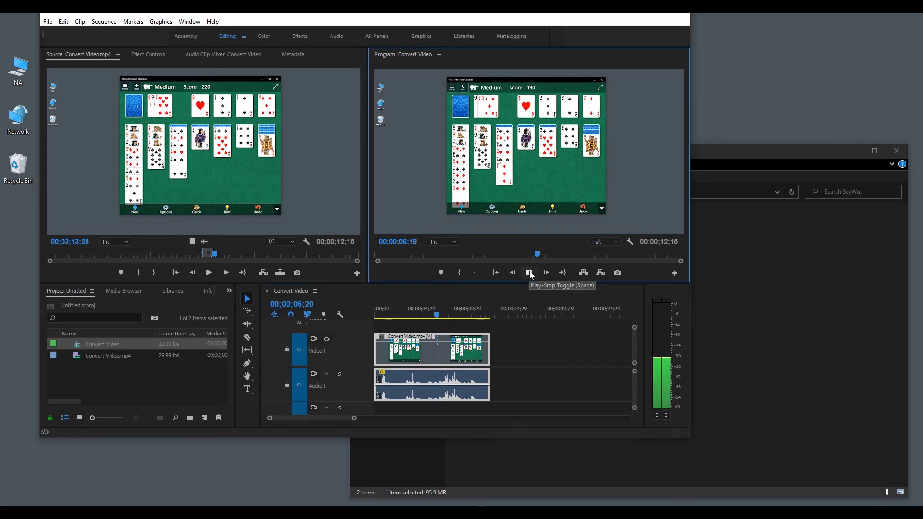
left_click(529, 272)
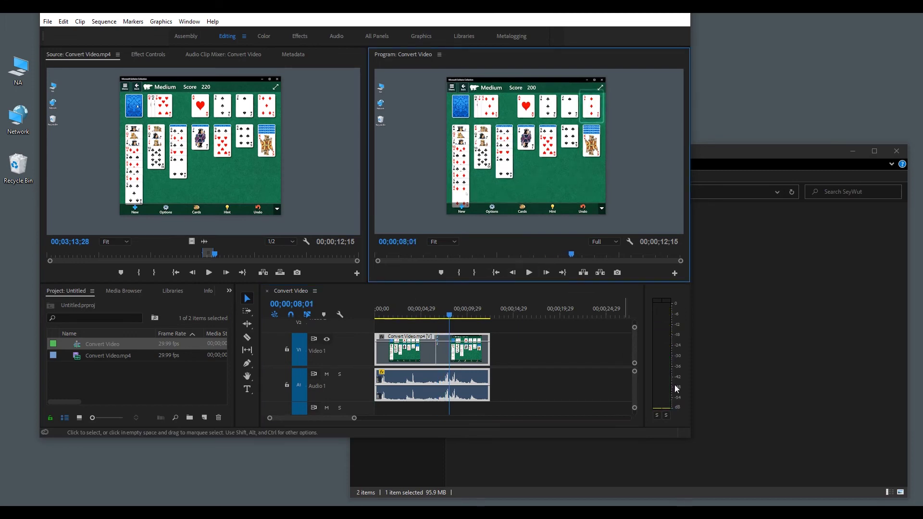
Step: Set the system speaker volume to 30 and return to the sequence's timeline
left_click(845, 511)
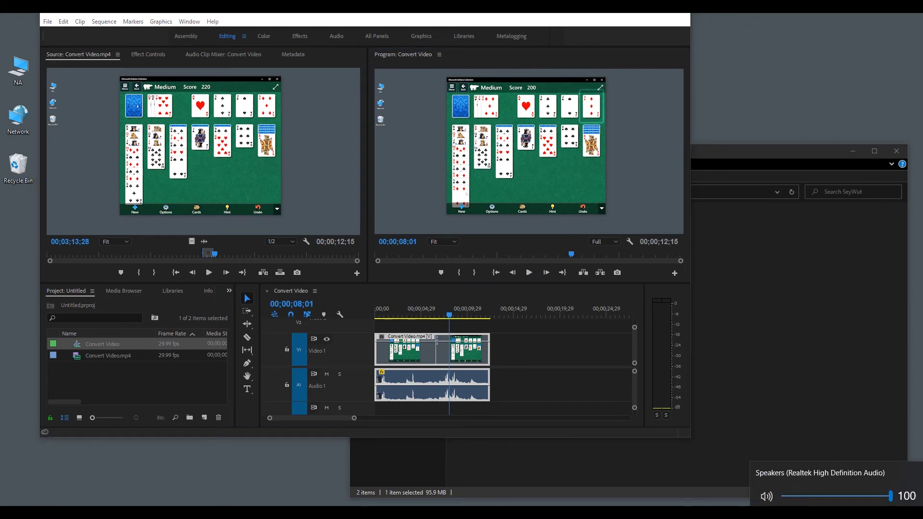
left_click_drag(818, 494, 816, 494)
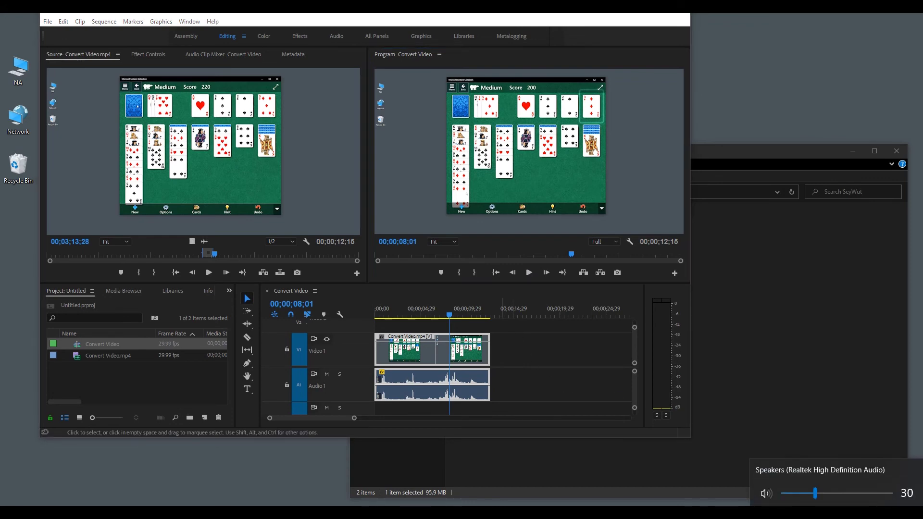
left_click(476, 325)
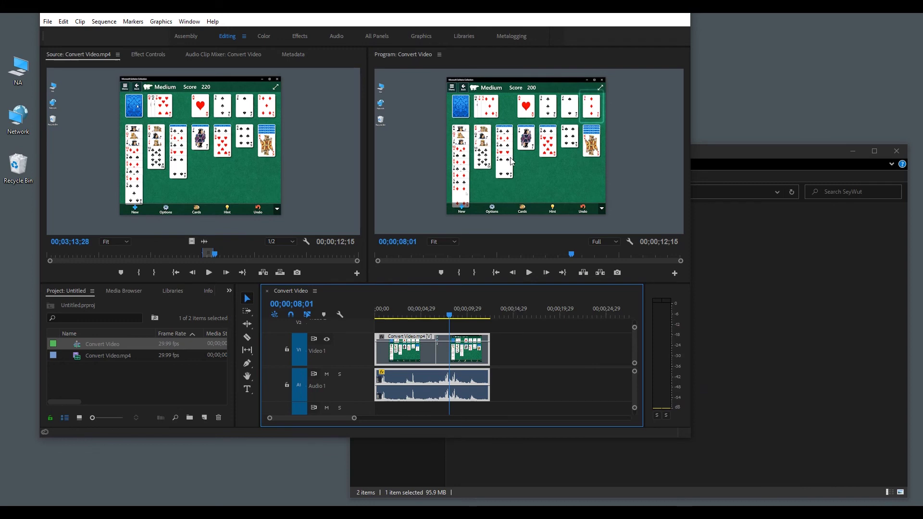
Step: Play the sequence briefly from 00;00;08;01 to check its video and audio
left_click(529, 273)
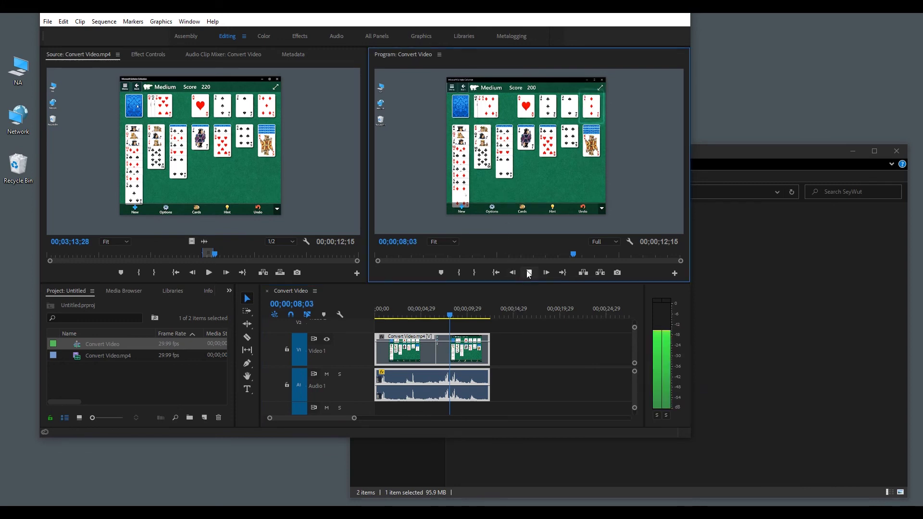
left_click(529, 273)
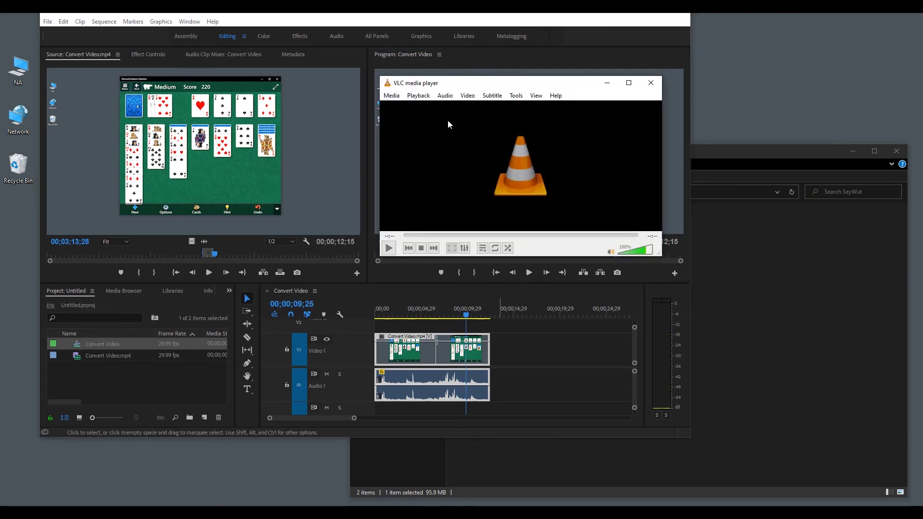
Step: Switch to VLC and open the conversion settings for Sample Video.mkv from the SeyWut folder
left_click(391, 95)
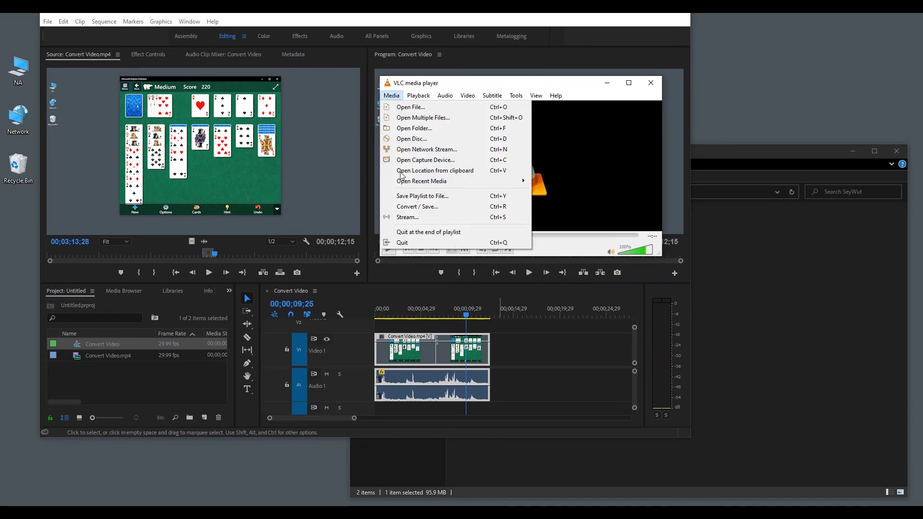
left_click(414, 206)
left_click(608, 125)
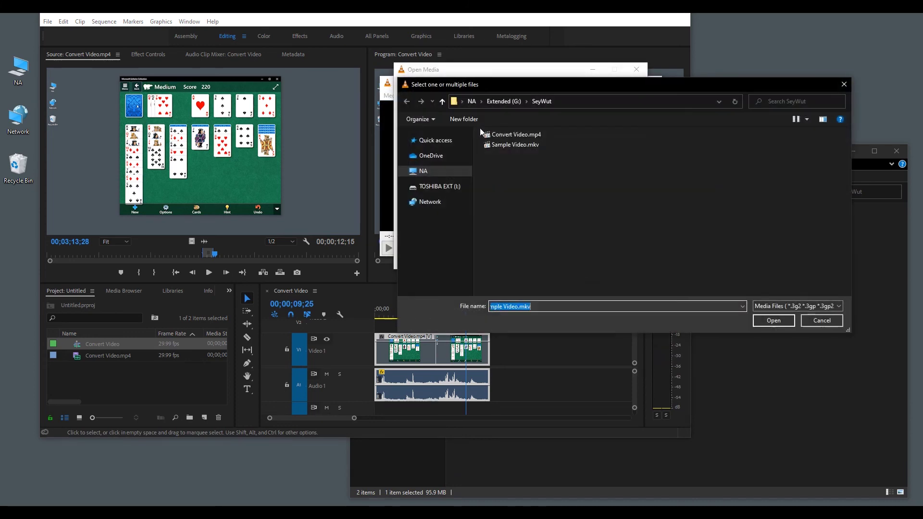
left_click(511, 142)
left_click(771, 321)
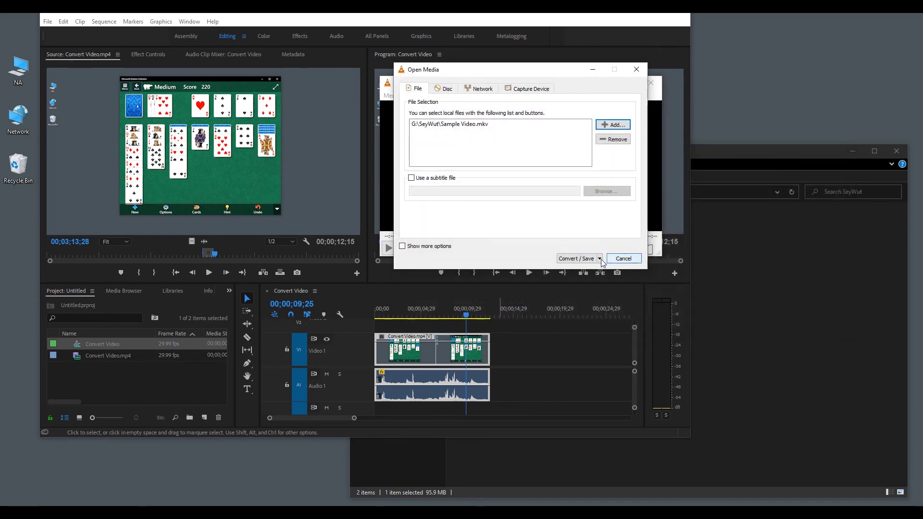
left_click(581, 258)
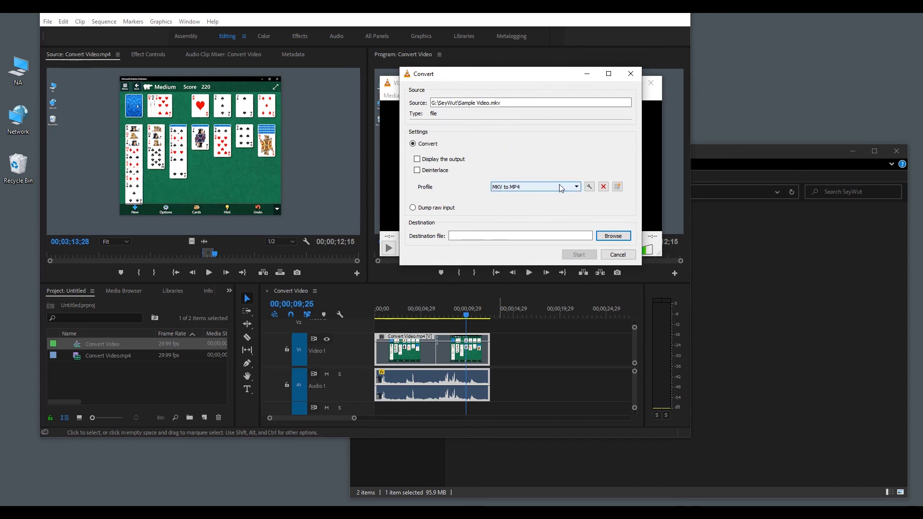
Step: Review the MKV to MP4 profile's video codec, audio codec and encapsulation settings, save the profile, and cancel the conversion
left_click(590, 188)
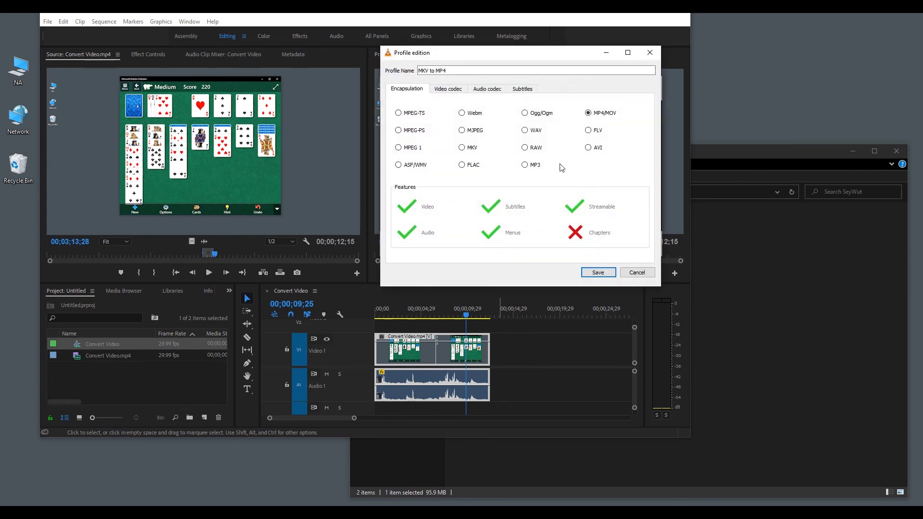
left_click(448, 88)
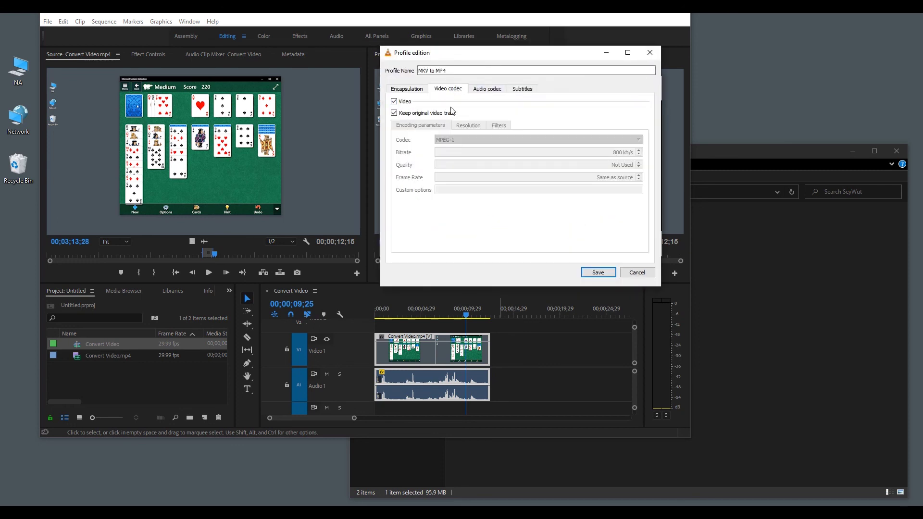
left_click(486, 89)
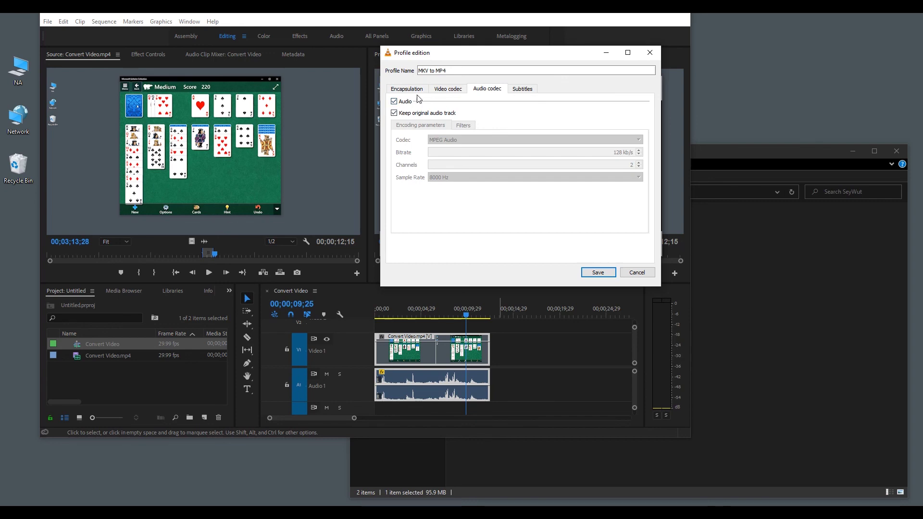
left_click(408, 89)
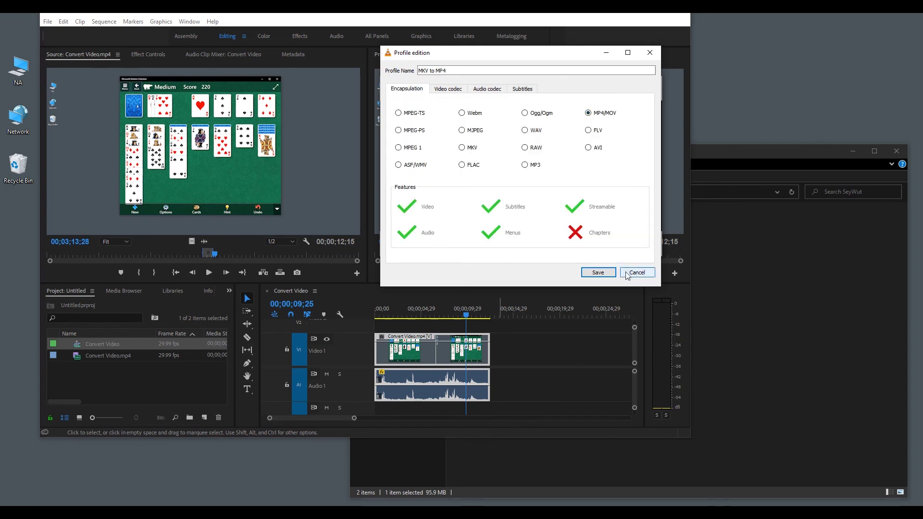
left_click(597, 272)
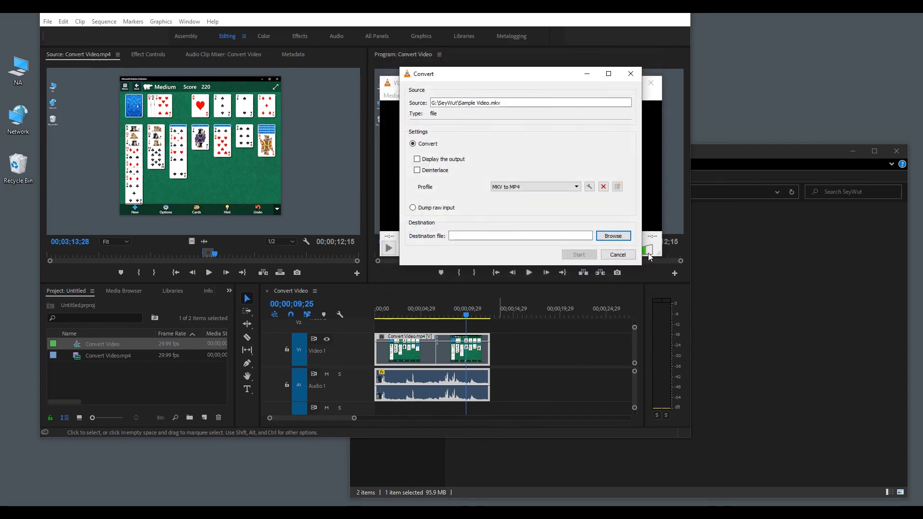
left_click(619, 255)
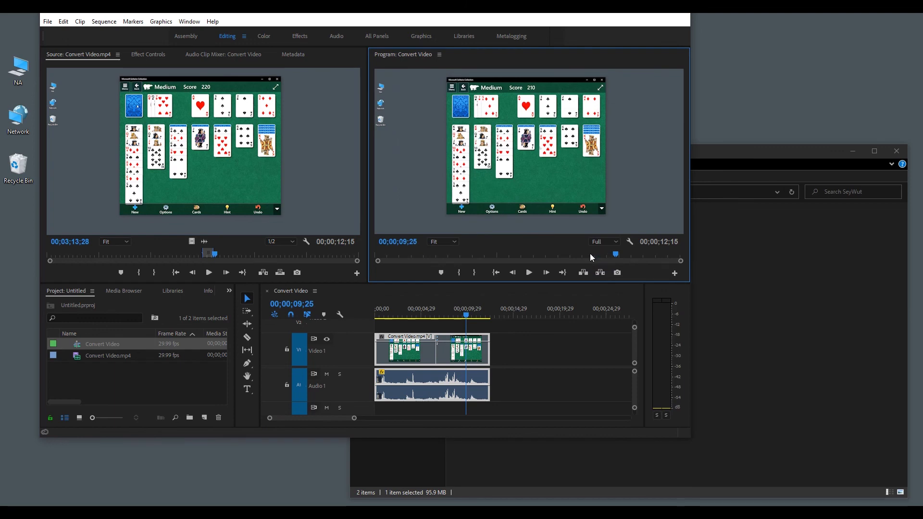